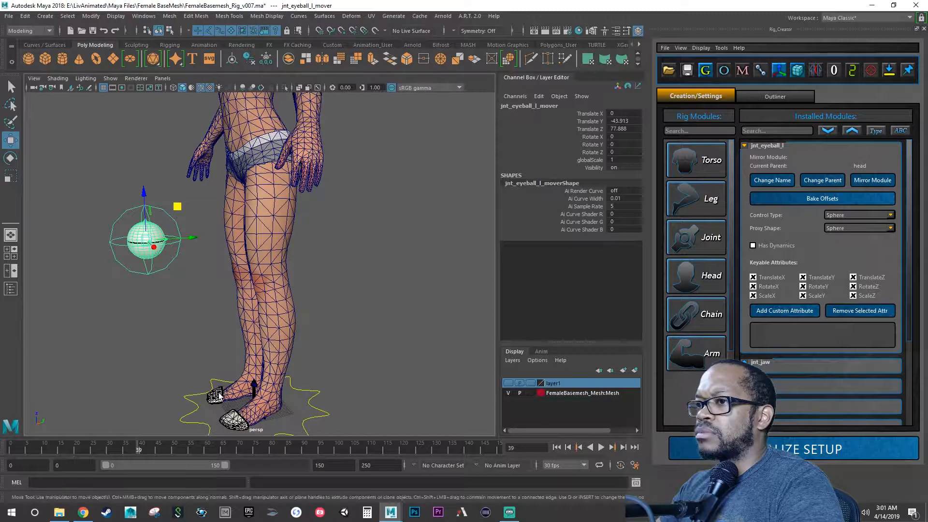
- Move the left eyeball joint proxy up to the head, at about Translate Y -6.442 and Translate Z 179.21
left_click(219, 394)
left_click(212, 399)
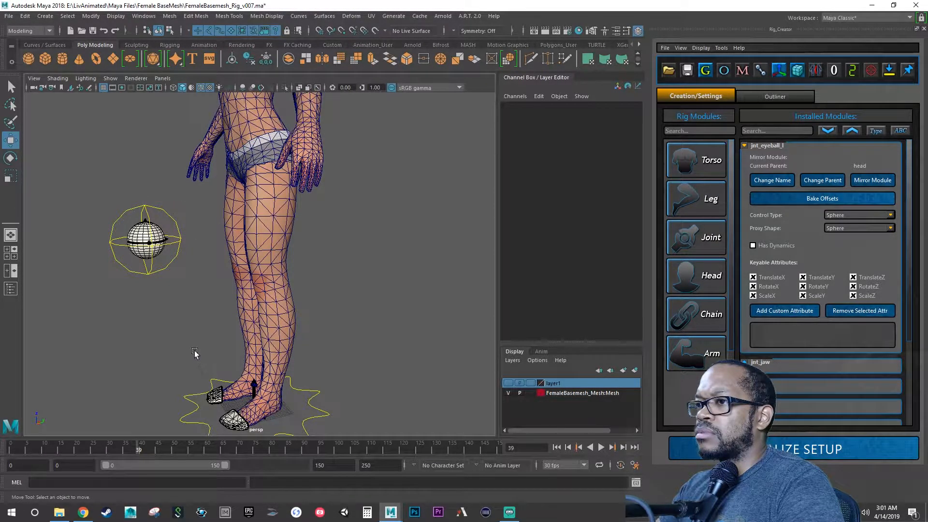
left_click(175, 259)
middle_click_drag(174, 259, 201, 330, "alt")
left_click_drag(213, 343, 286, 144)
scroll(287, 145, "up", 5)
middle_click_drag(290, 159, 333, 266, "alt")
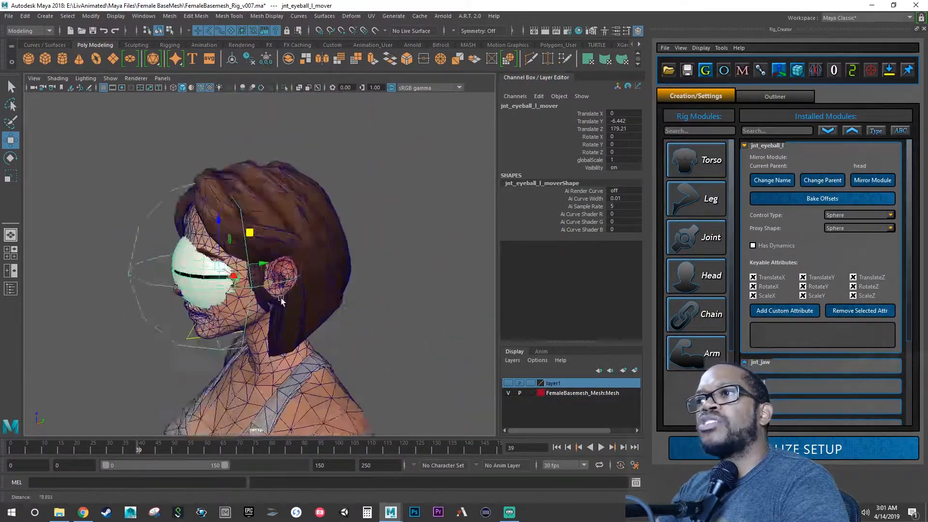
scroll(333, 265, "up", 5)
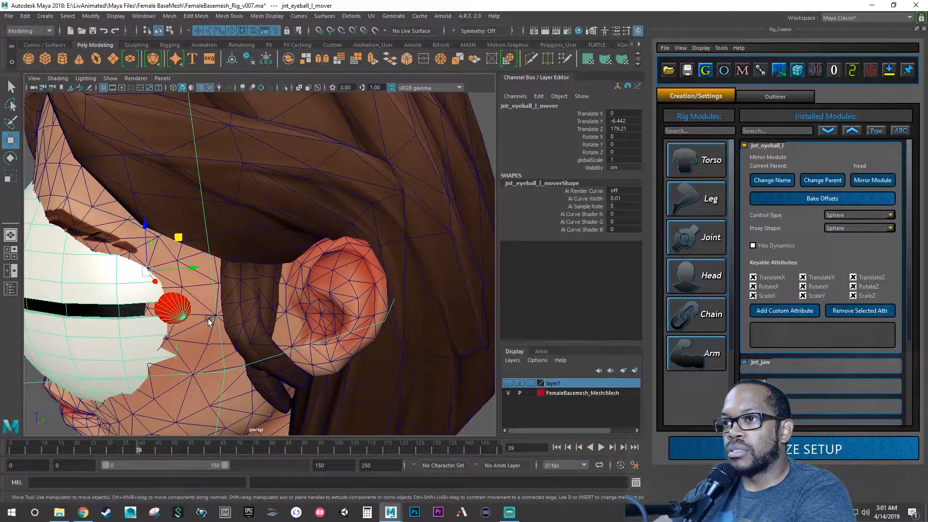
- Scale the left eyeball proxy down to a global scale of about 0.53
right_click_drag(208, 318, 181, 319, "alt")
left_click_drag(181, 319, 249, 292, "alt")
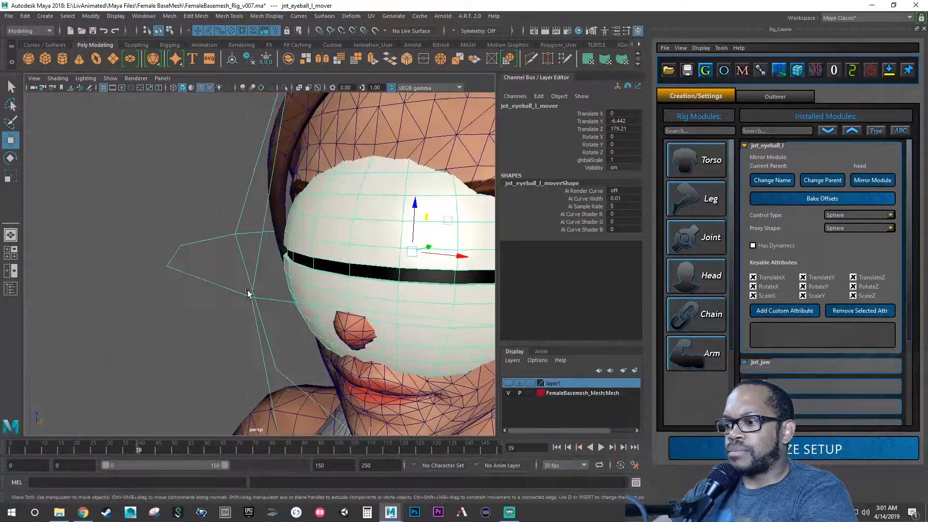
key("e")
left_click_drag(342, 293, 41, 427, "alt")
key("r")
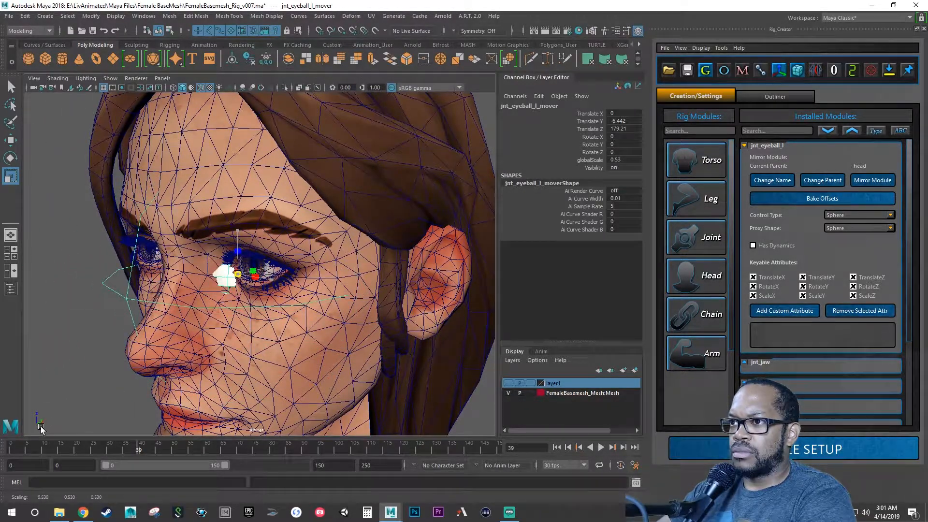
- Display the side view as wireframe and scale the left eyeball proxy down to a global scale of about 0.262
key("space")
key("space")
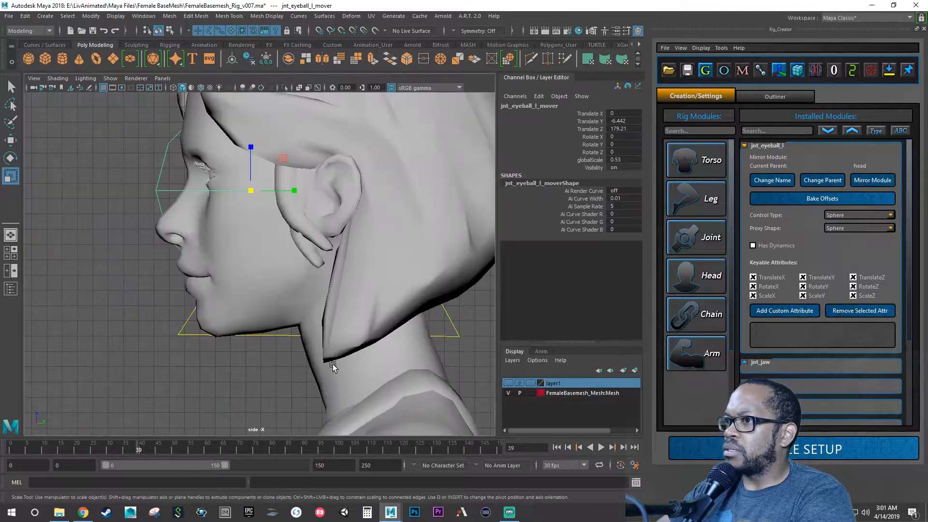
right_click_drag(218, 253, 240, 244, "alt")
middle_click_drag(254, 230, 291, 356, "alt")
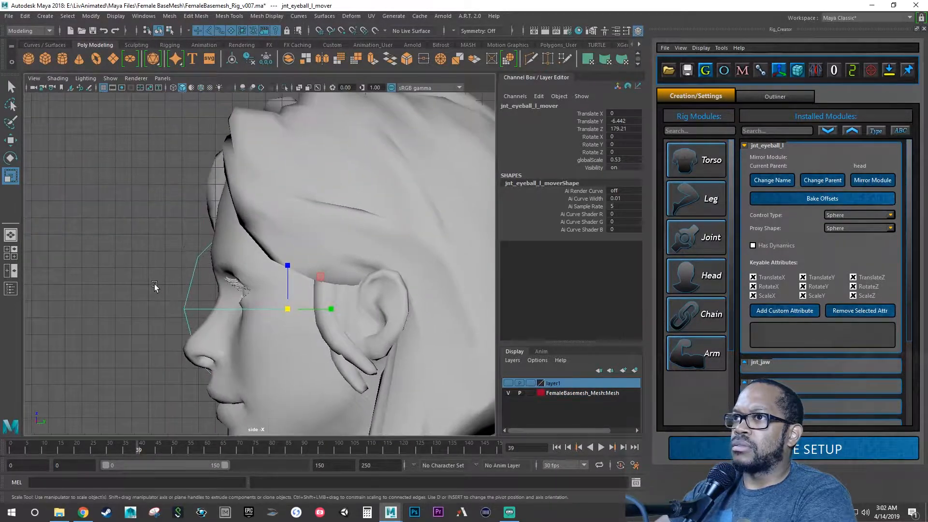
right_click_drag(155, 287, 253, 272, "alt")
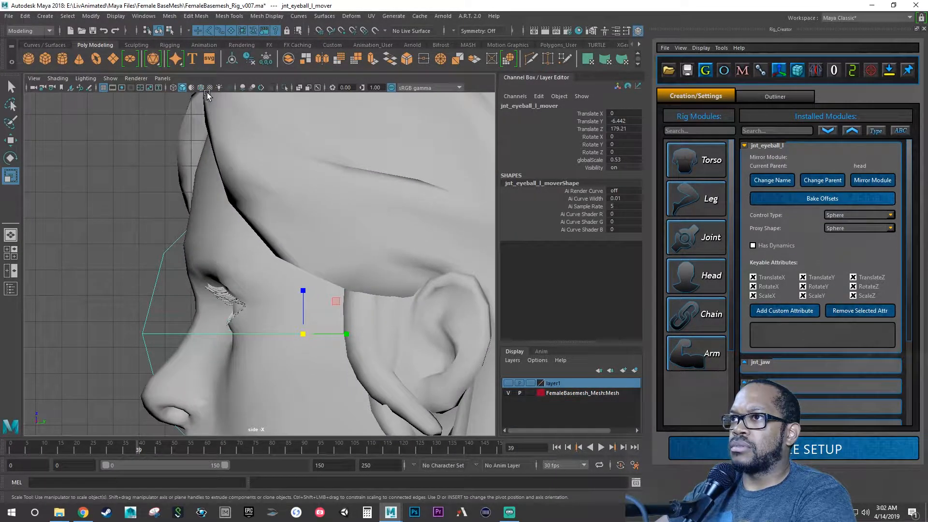
left_click(172, 87)
right_click_drag(249, 279, 294, 302, "alt")
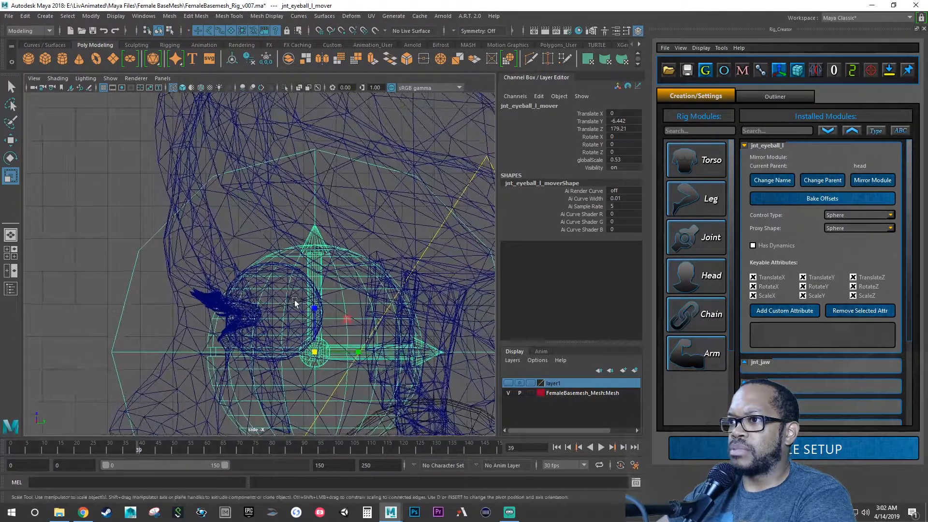
left_click_drag(315, 353, 134, 453)
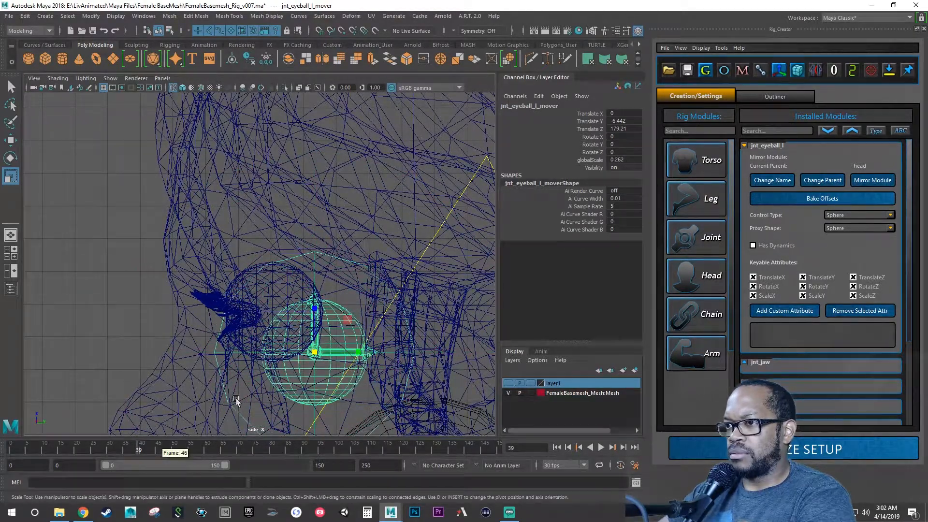
- Center the proxy on the eyeball mesh in the side view, at about Translate Y -7.92 and Translate Z 180.612
key("w")
middle_click_drag(347, 322, 307, 282)
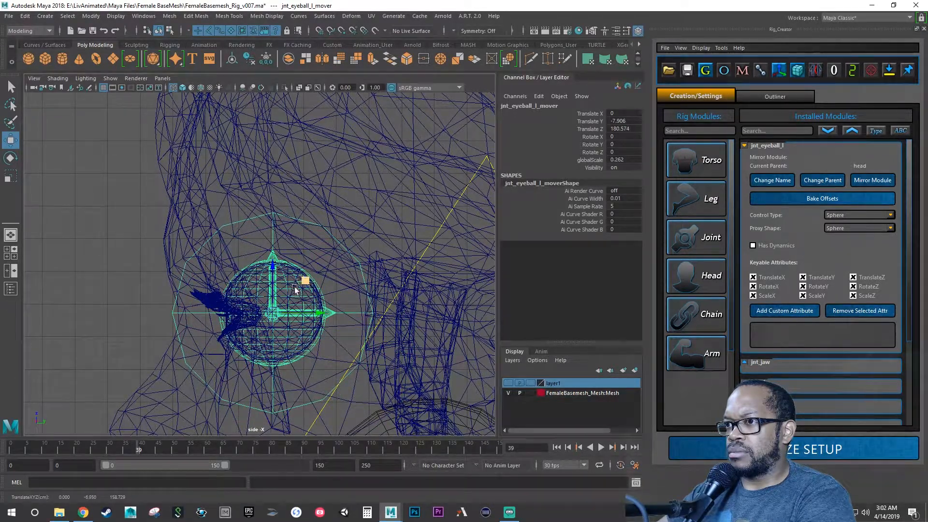
scroll(261, 319, "up", 1)
right_click_drag(261, 317, 488, 324, "alt")
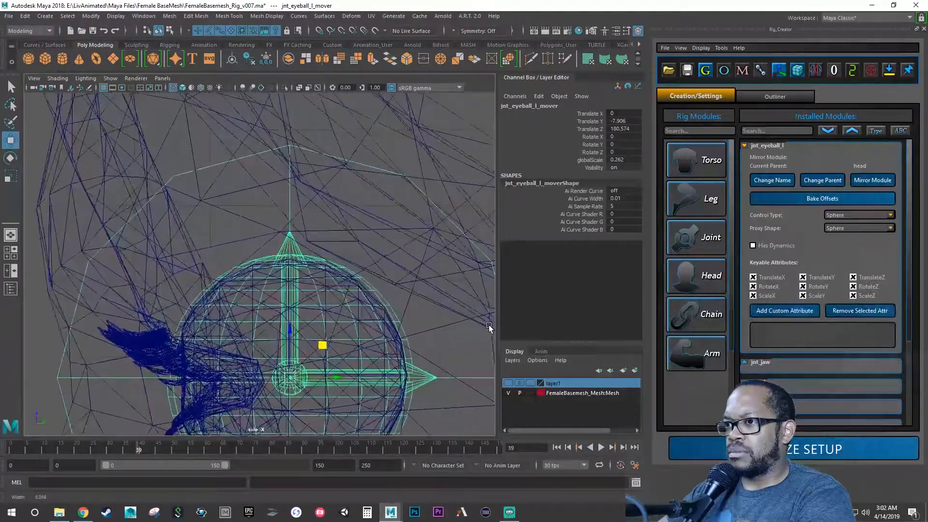
middle_click_drag(360, 318, 282, 208, "alt")
right_click_drag(246, 203, 376, 245, "alt")
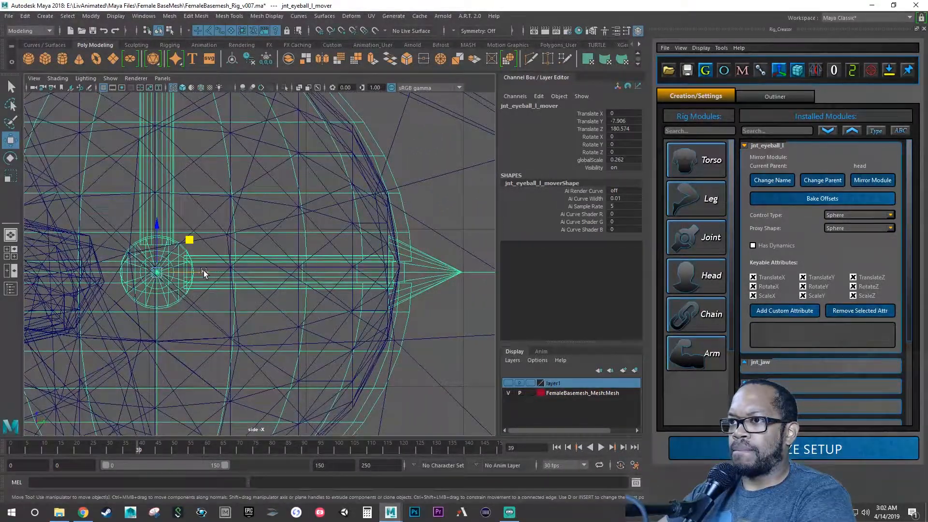
left_click_drag(204, 271, 201, 272)
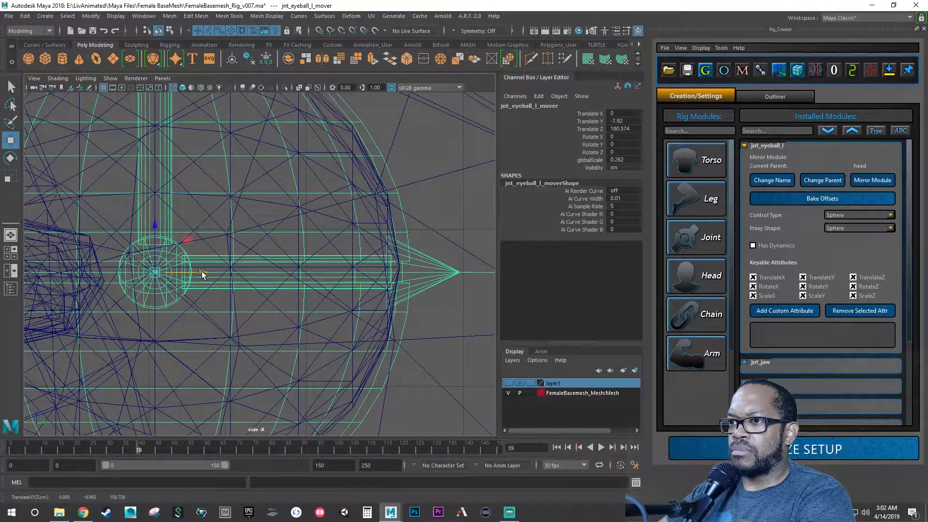
right_click_drag(201, 271, 488, 287, "alt")
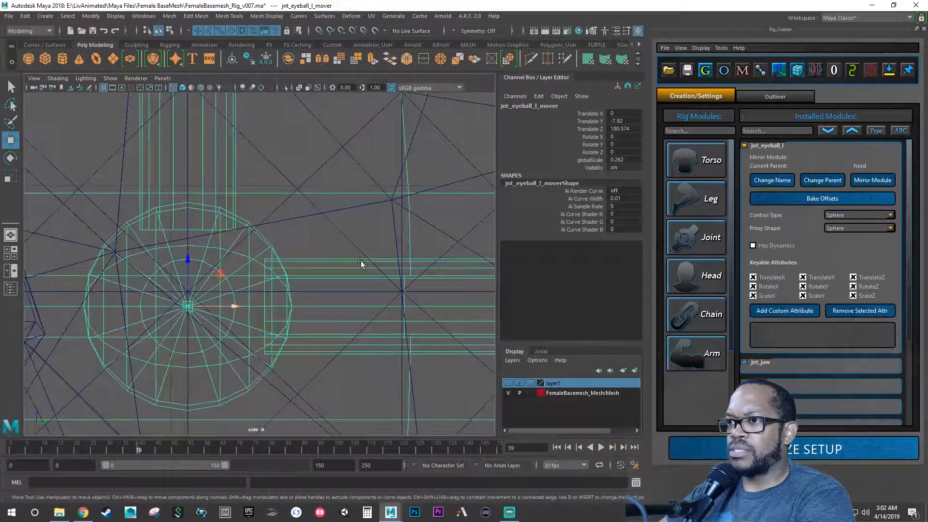
left_click_drag(188, 261, 375, 288)
- Scale the proxy to a global scale of about 0.248 so it matches the eyeball mesh outline
key("r")
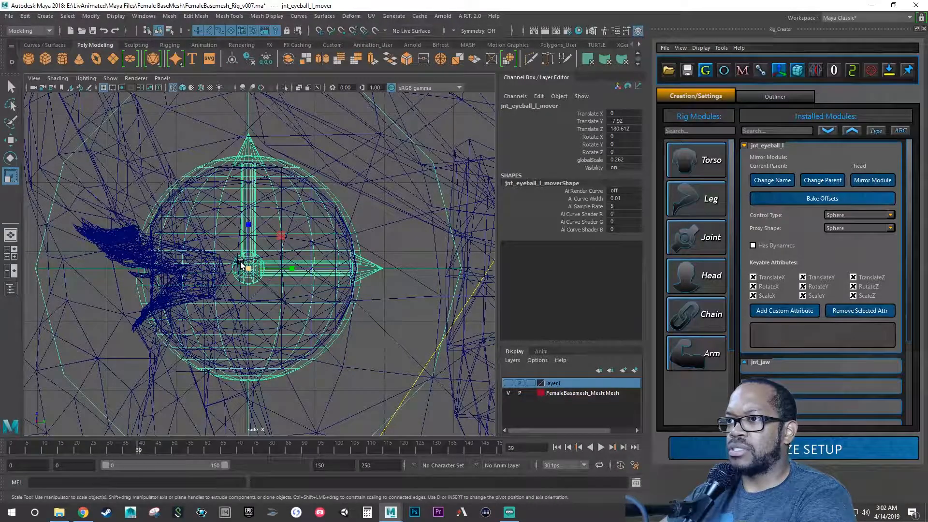
left_click_drag(247, 266, 222, 286)
left_click(312, 317, "alt")
right_click_drag(313, 317, 272, 316, "alt")
- Move the eyeball proxy sideways in the perspective view onto the character's left eye, at about Translate X 3.819
key("space")
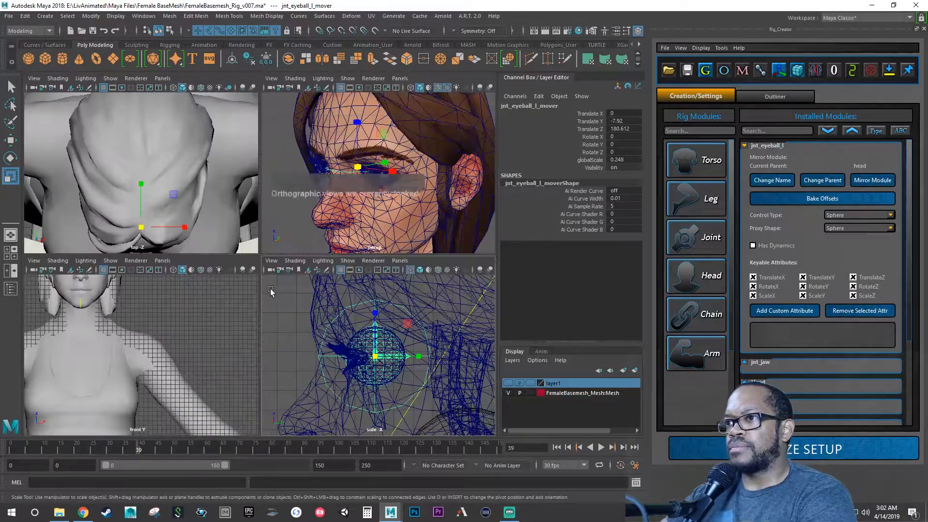
key("space")
left_click_drag(319, 242, 364, 257, "alt")
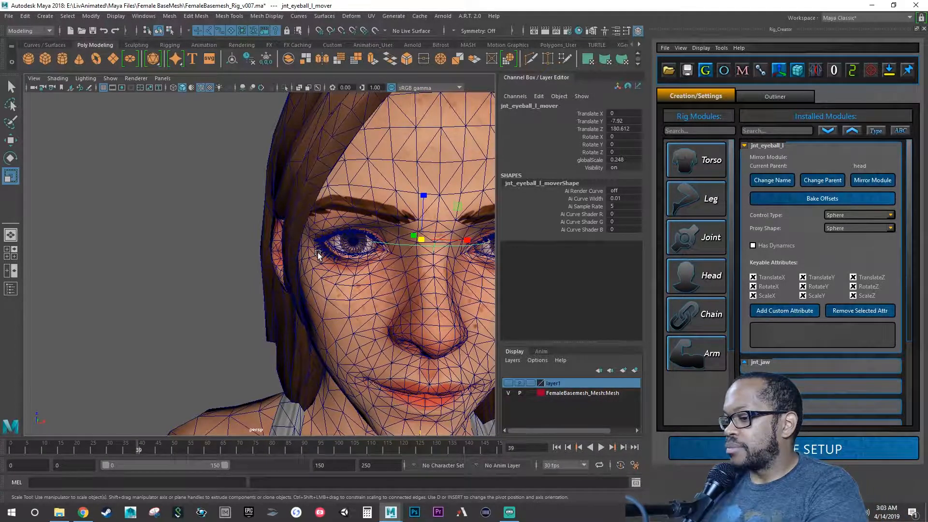
left_click_drag(358, 270, 303, 275, "alt")
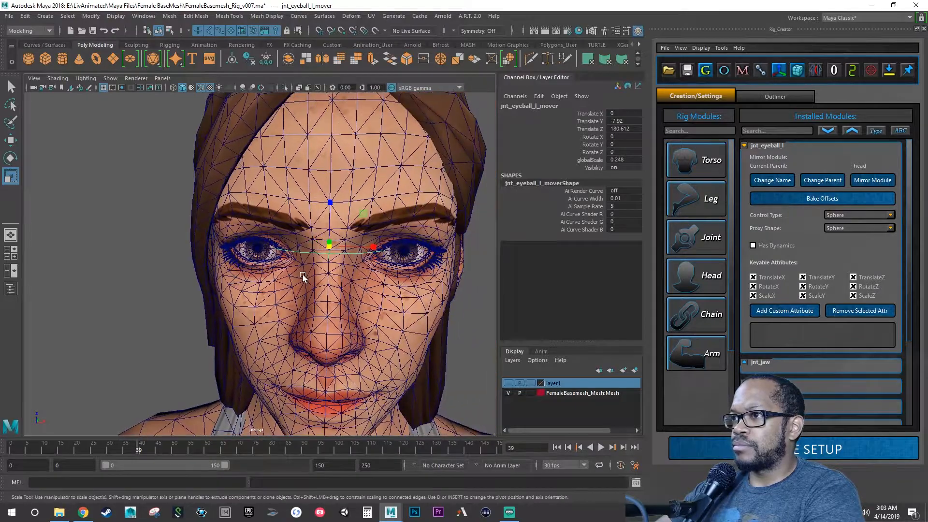
key("w")
scroll(330, 270, "up", 5)
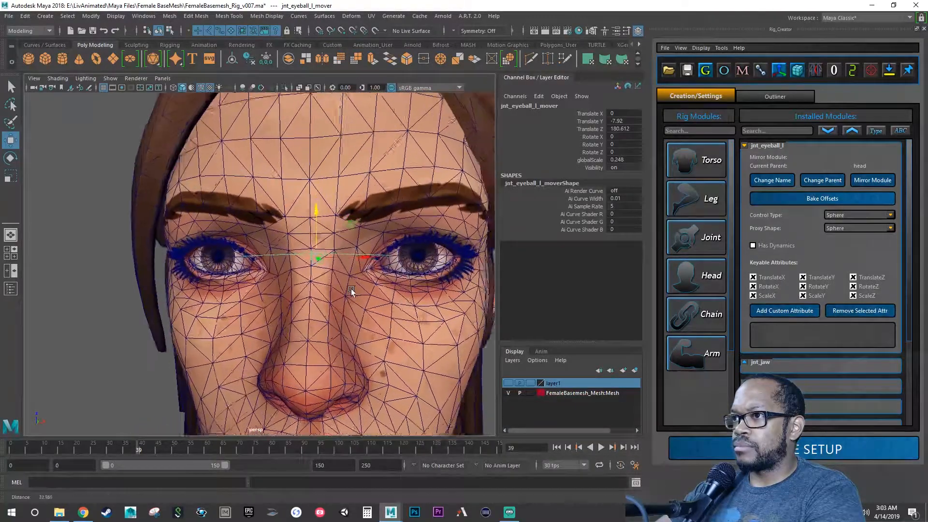
left_click_drag(376, 267, 406, 272, "alt")
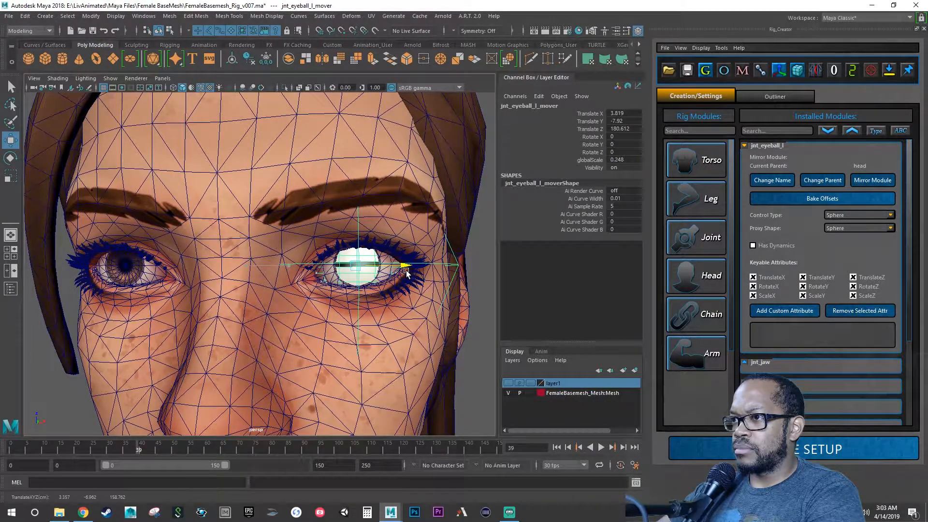
- Examine the proxy's fit against the left eyeball in the side and perspective views
left_click_drag(411, 316, 356, 328, "alt")
key("space")
key("space")
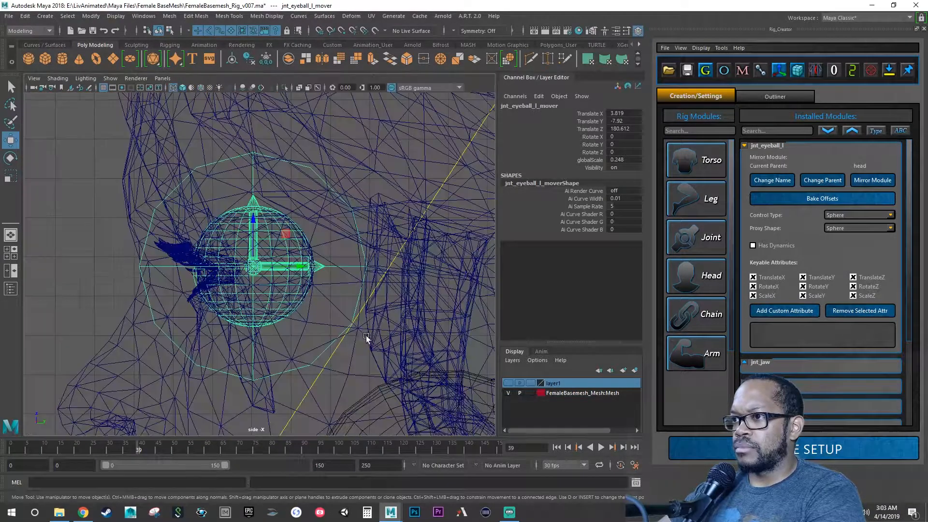
right_click_drag(258, 293, 438, 280, "alt")
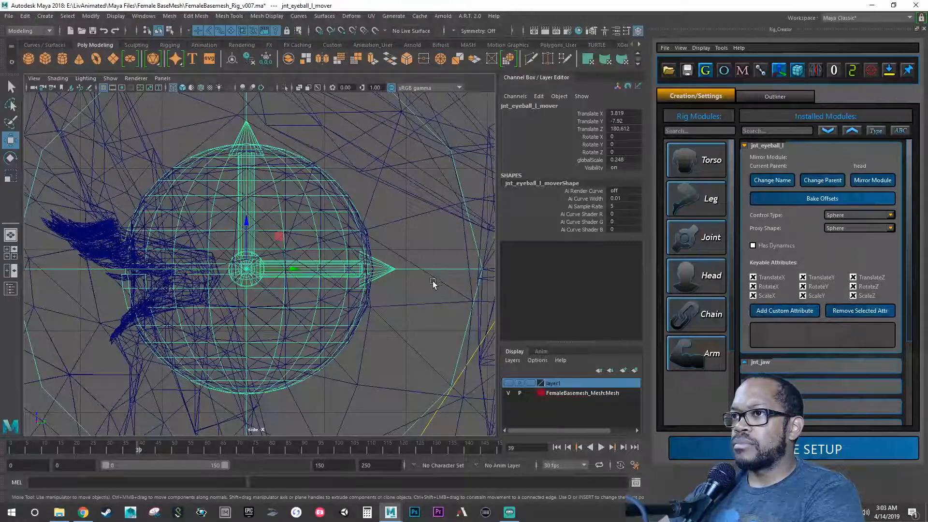
key("space")
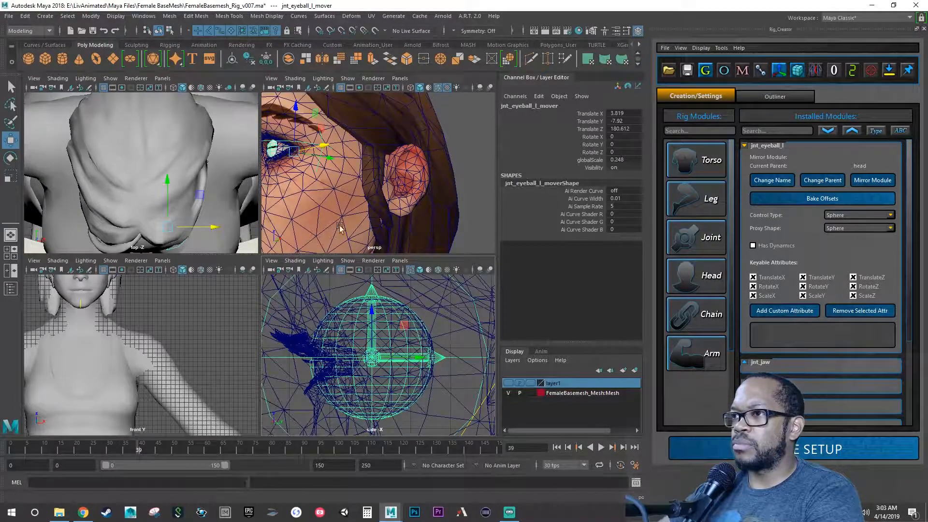
key("space")
left_click_drag(251, 266, 263, 280, "alt")
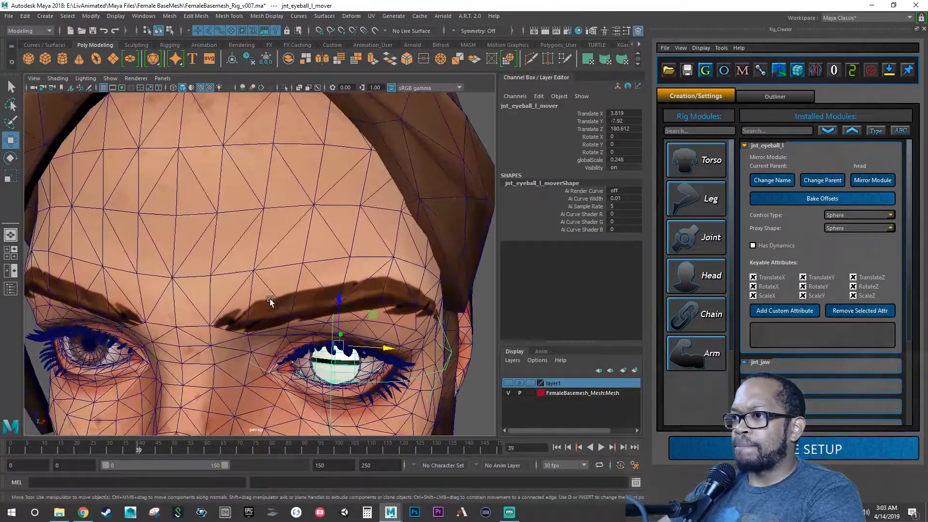
right_click_drag(264, 280, 321, 242, "alt")
left_click_drag(321, 242, 323, 261, "alt")
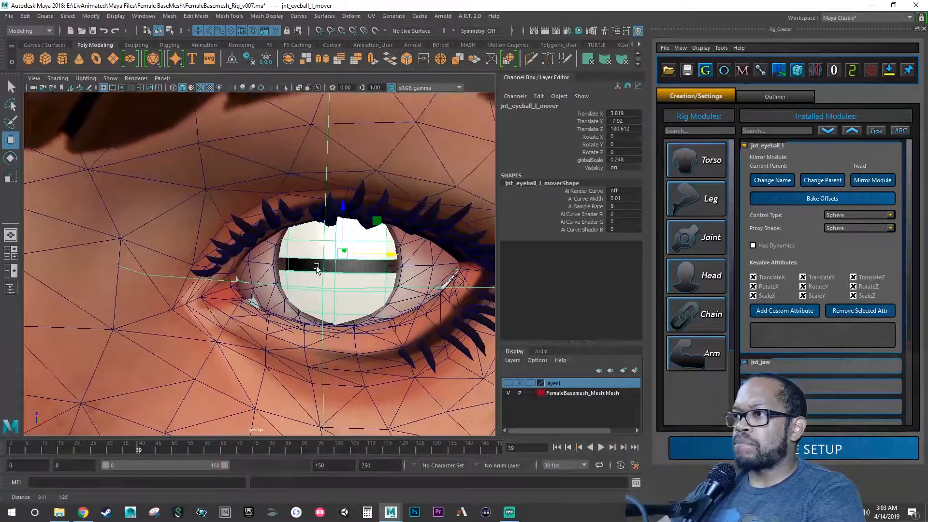
scroll(343, 281, "down", 3)
- Switch to the front view framed on the face and display it as wireframe
key("space")
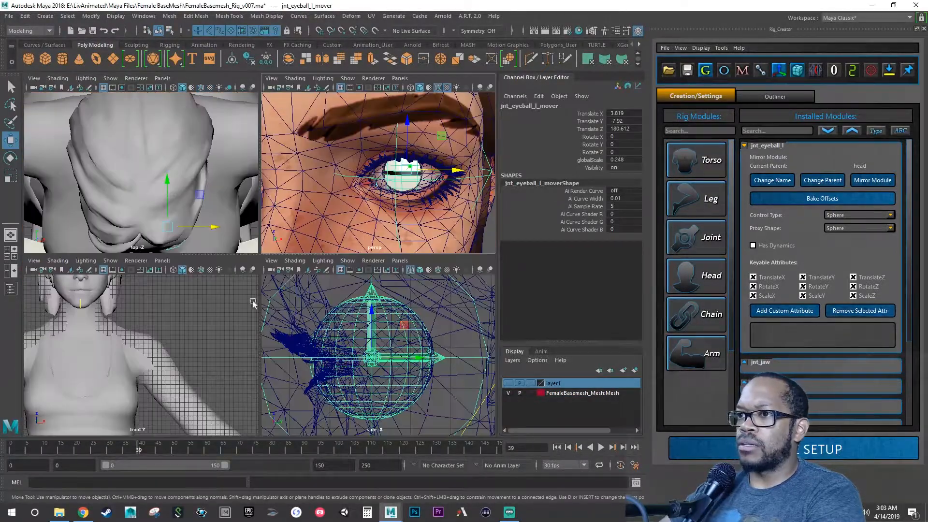
key("space")
right_click_drag(161, 293, 311, 303, "alt")
middle_click_drag(295, 244, 433, 435, "alt")
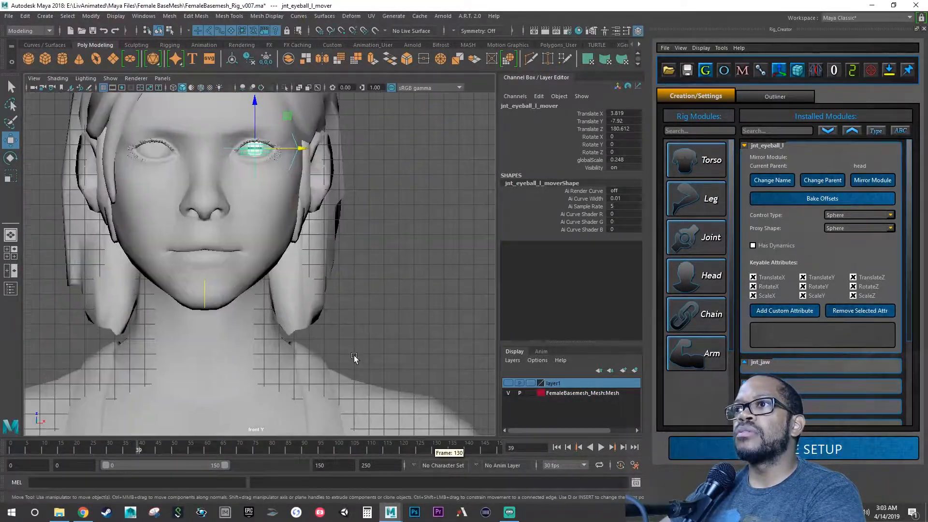
middle_click_drag(264, 230, 274, 284, "alt")
right_click_drag(274, 283, 342, 255, "alt")
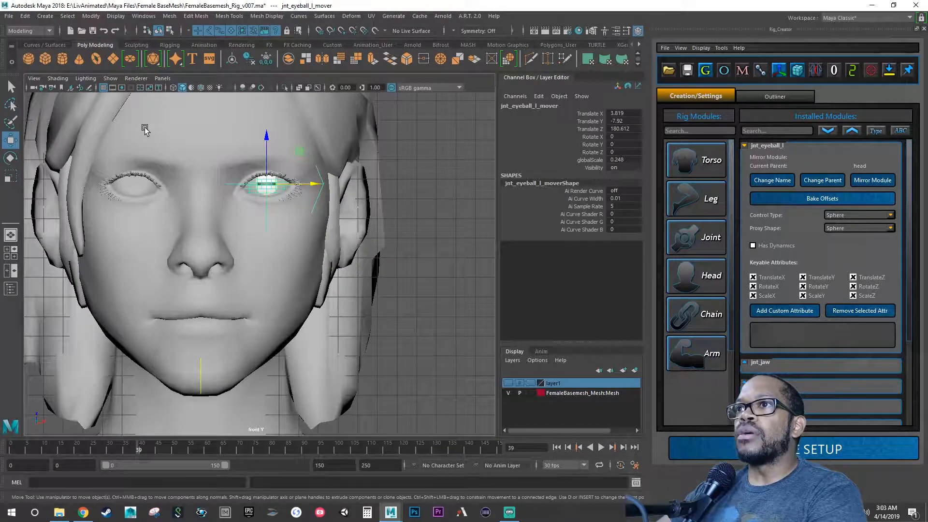
left_click(173, 87)
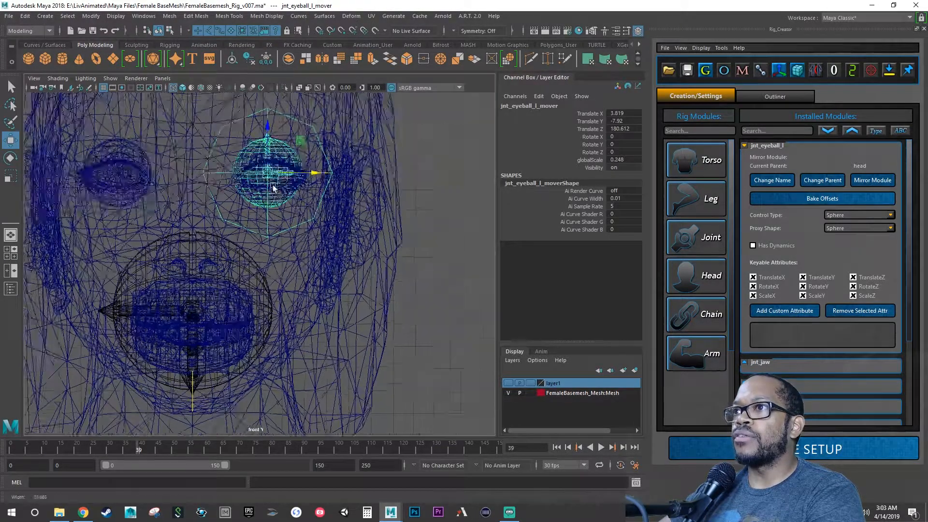
- Lower the eyeball proxy slightly in the front view to about Translate Z 180.609 to align its center with the eye mesh
scroll(262, 184, "up", 4)
middle_click_drag(262, 184, 251, 342, "alt")
right_click_drag(132, 239, 276, 226, "alt")
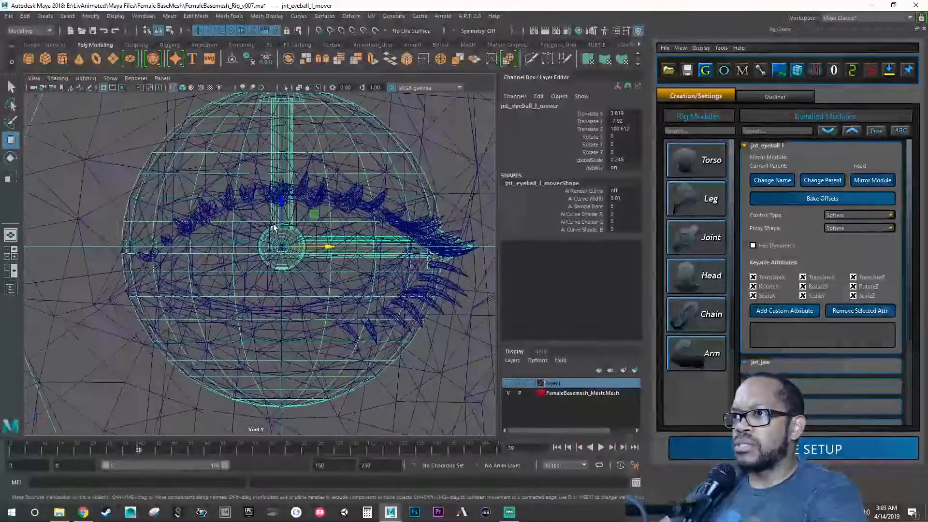
mouse_move(184, 231)
right_mouse_down("alt")
mouse_move(277, 222)
mouse_move(175, 232)
right_mouse_up("alt")
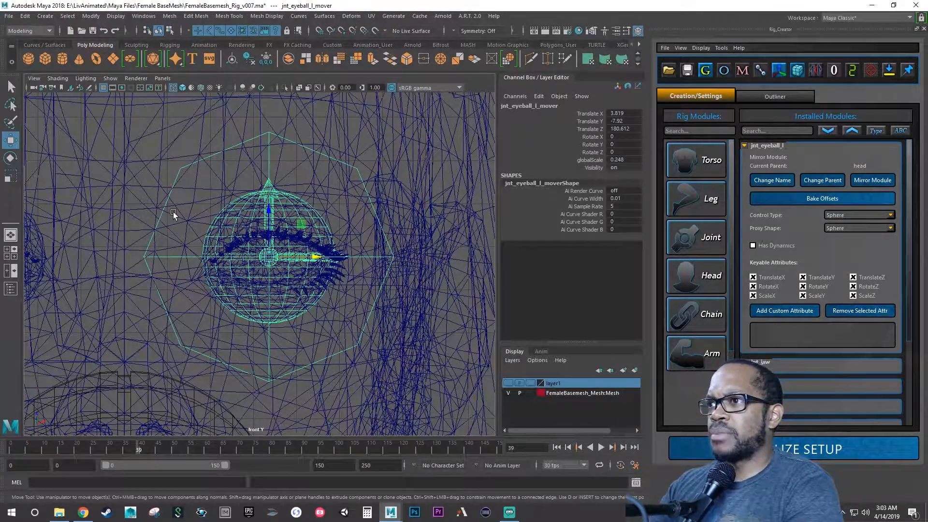
right_click_drag(158, 195, 288, 250, "alt")
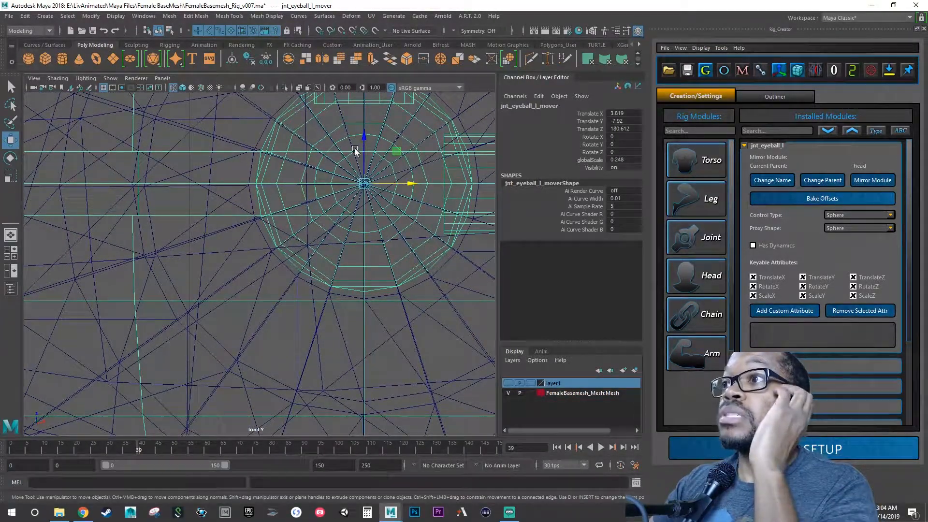
left_click_drag(364, 137, 363, 138)
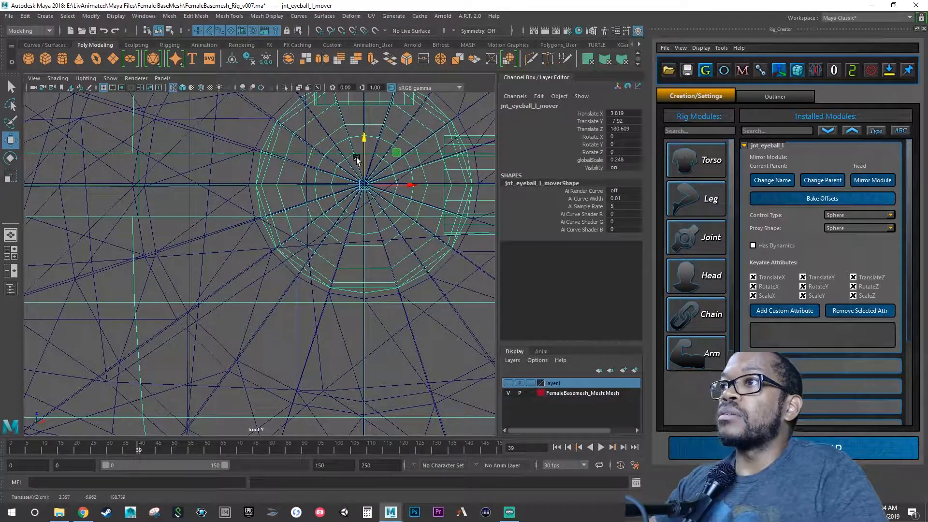
right_click_drag(321, 184, 491, 207, "alt")
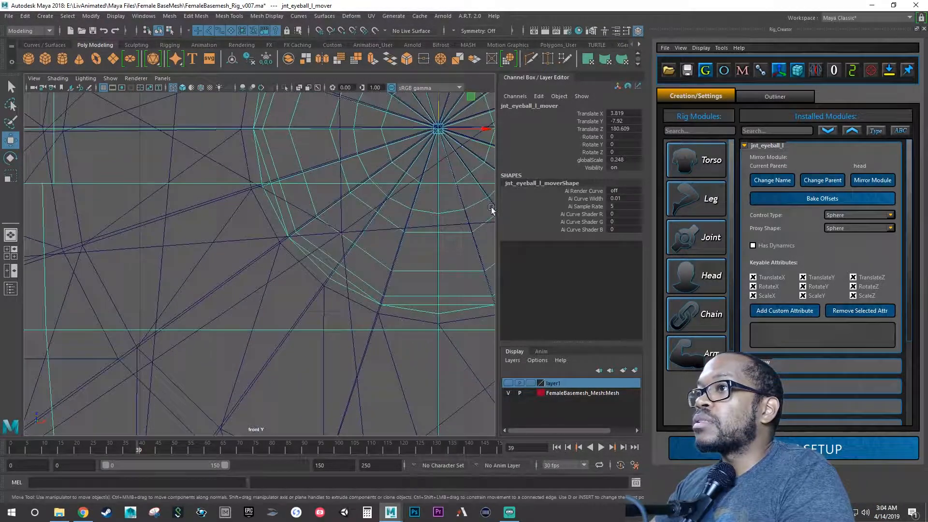
- Undo the eyeball proxy's last vertical adjustment in the front view, keeping its sideways placement at Translate X 3.819
middle_click_drag(384, 204, 239, 303, "alt")
right_click_drag(178, 265, 397, 252, "alt")
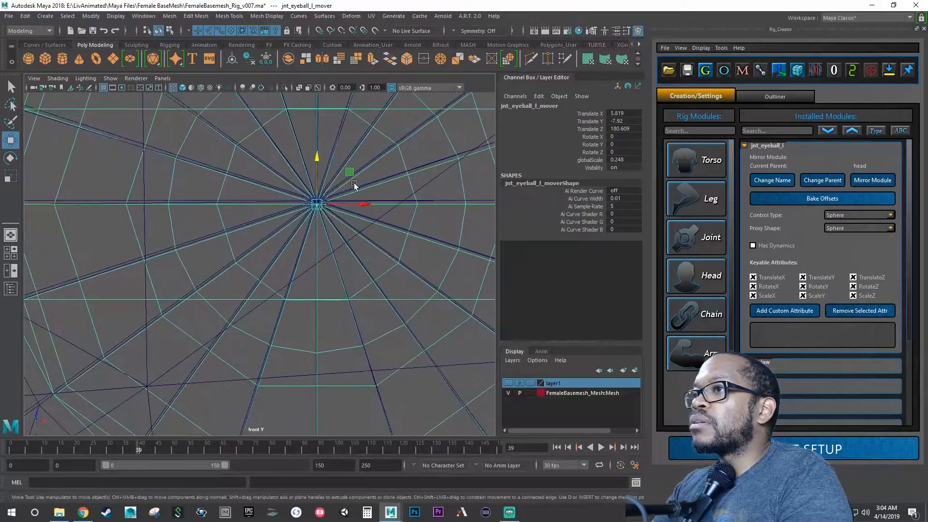
right_click_drag(306, 196, 329, 202, "alt")
key("ctrl+z")
key("ctrl+z")
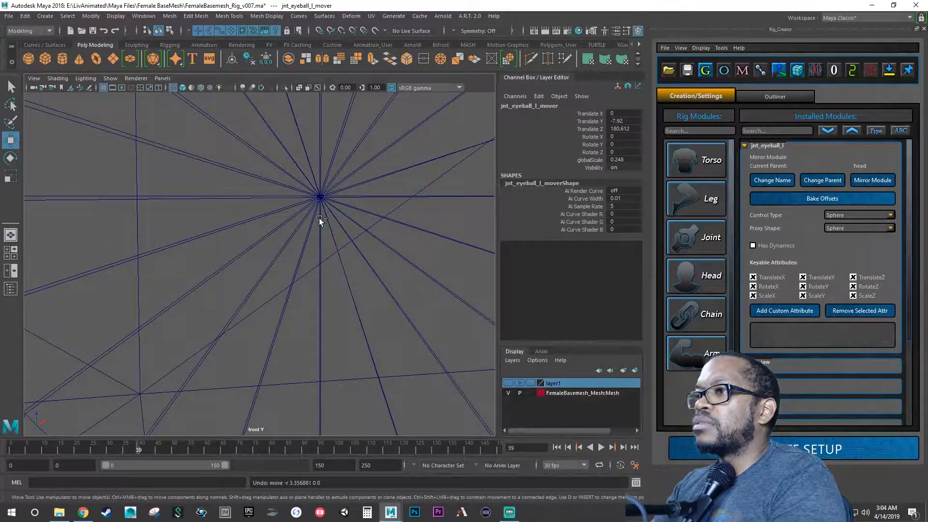
key("shift+z")
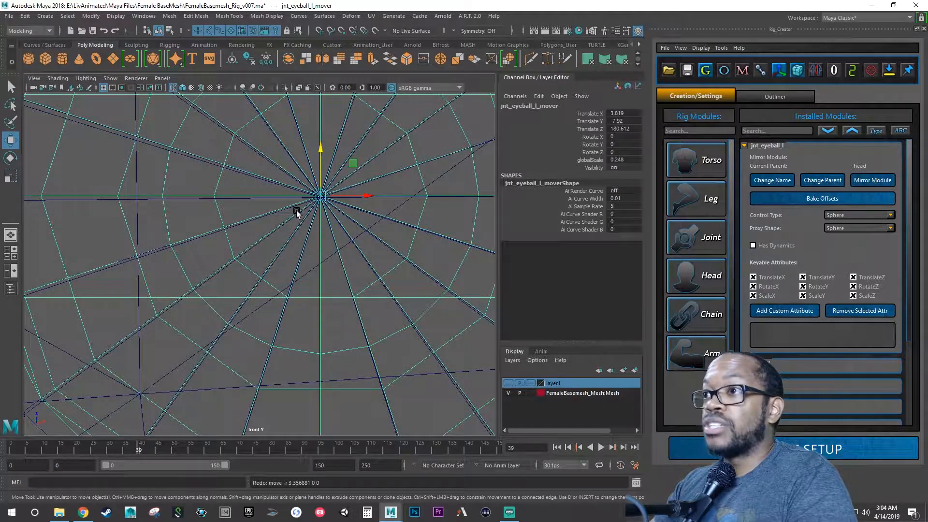
left_click(317, 153)
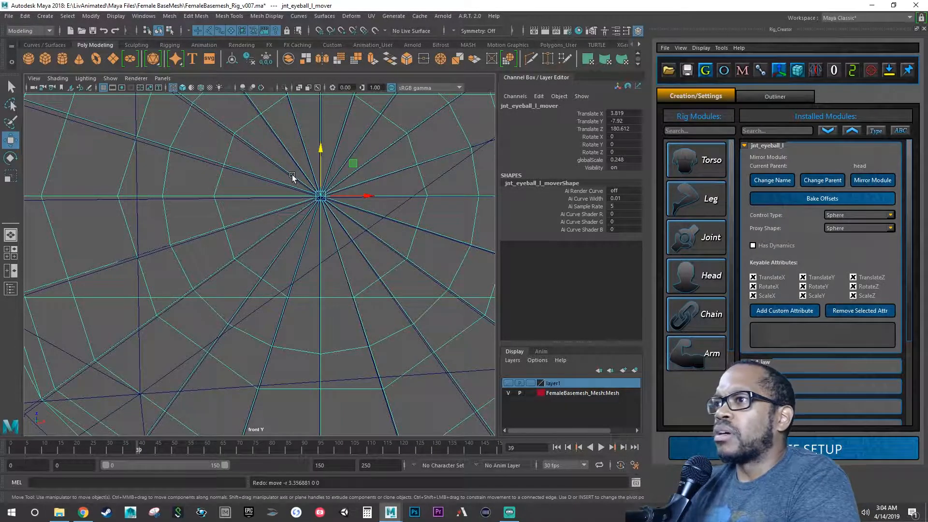
- Nudge the eyeball proxy down by a tiny amount in the front view to align its center with the eye mesh's center
right_click_drag(286, 201, 466, 224, "alt")
middle_click_drag(393, 210, 326, 305, "alt")
scroll(332, 268, "up", 5)
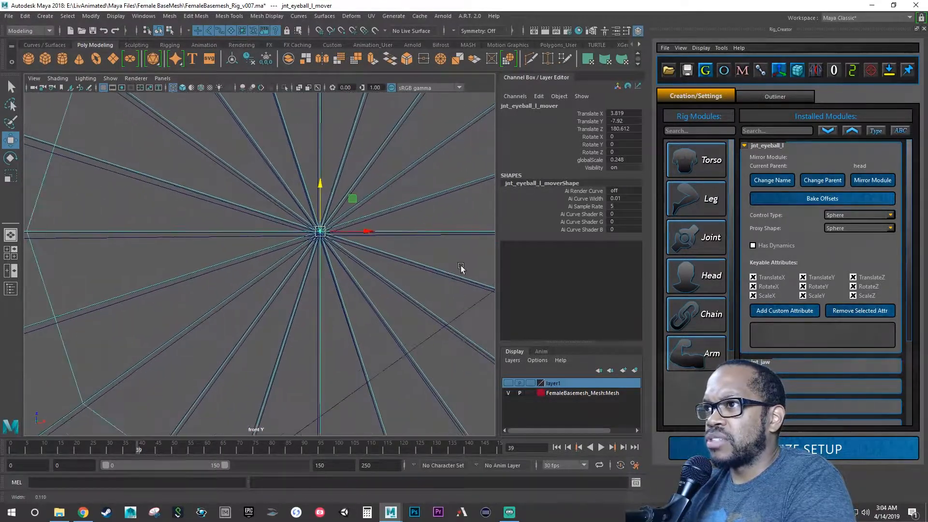
middle_click_drag(430, 294, 296, 258, "alt")
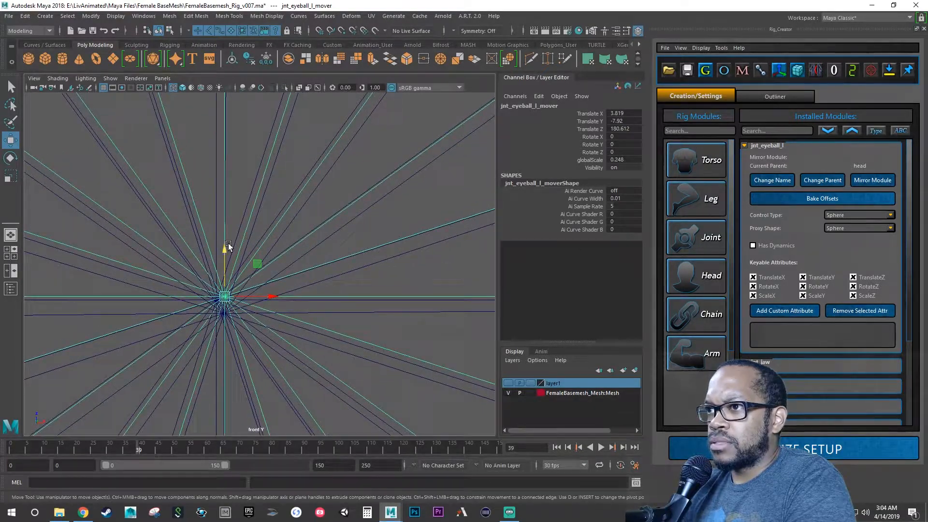
mouse_move(225, 251)
left_mouse_down()
mouse_move(226, 270)
mouse_move(228, 248)
mouse_move(227, 256)
left_mouse_up()
key("ctrl+z")
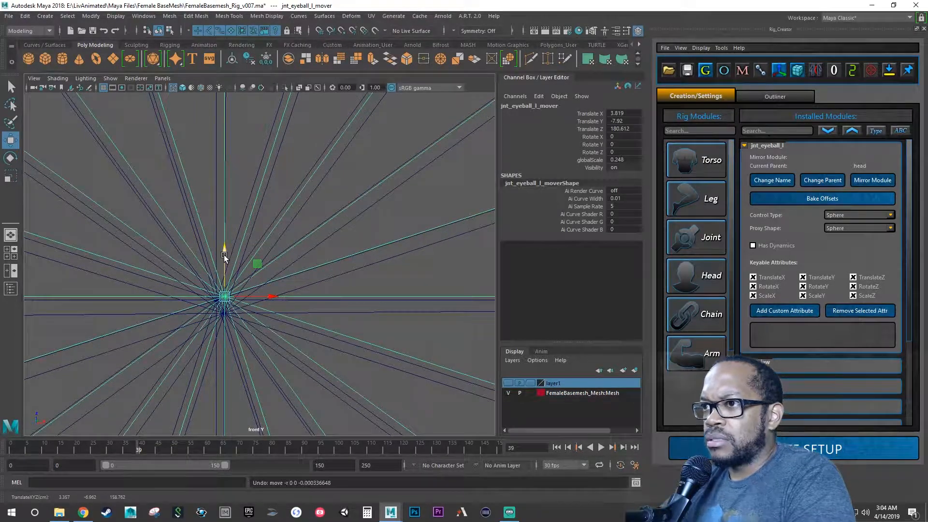
left_click_drag(222, 246, 223, 250)
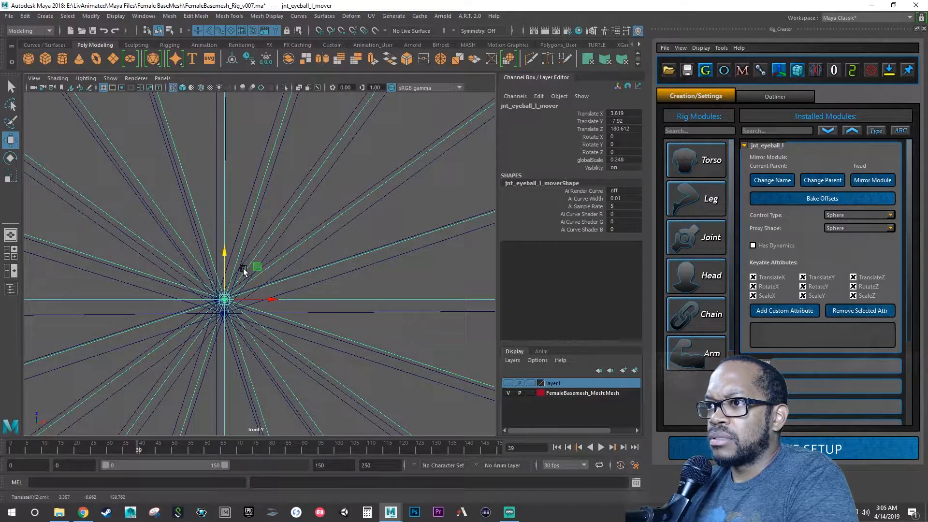
- Examine the left eyeball proxy's fit against the eye in the front, perspective and side views
key("f")
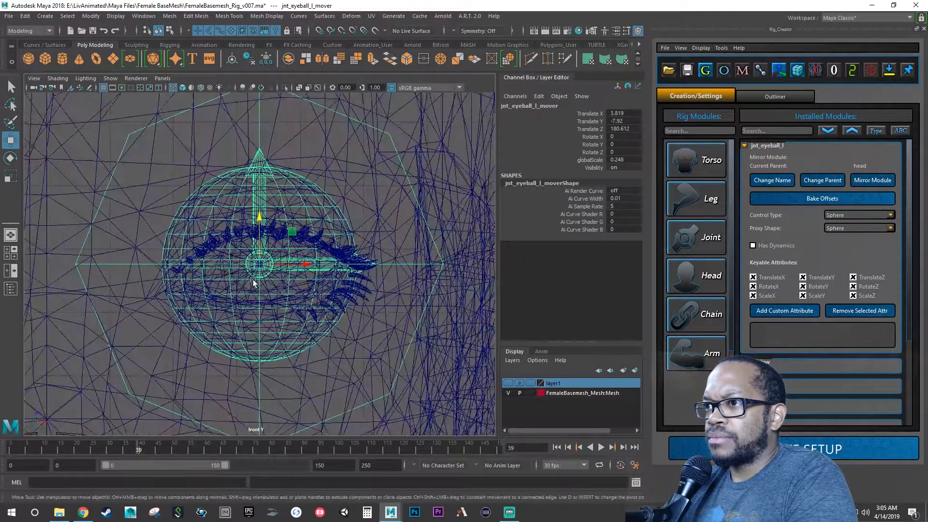
key("space")
key("space")
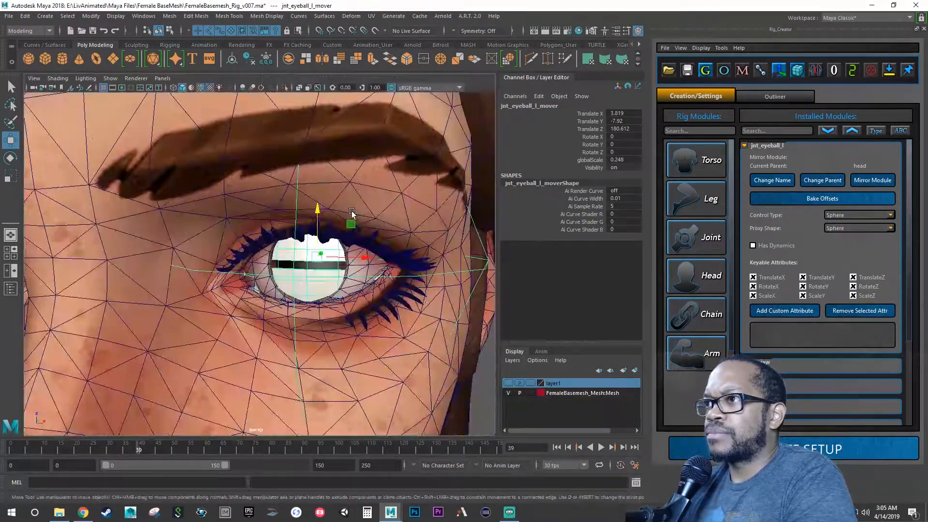
left_click_drag(351, 199, 350, 208, "alt")
key("space")
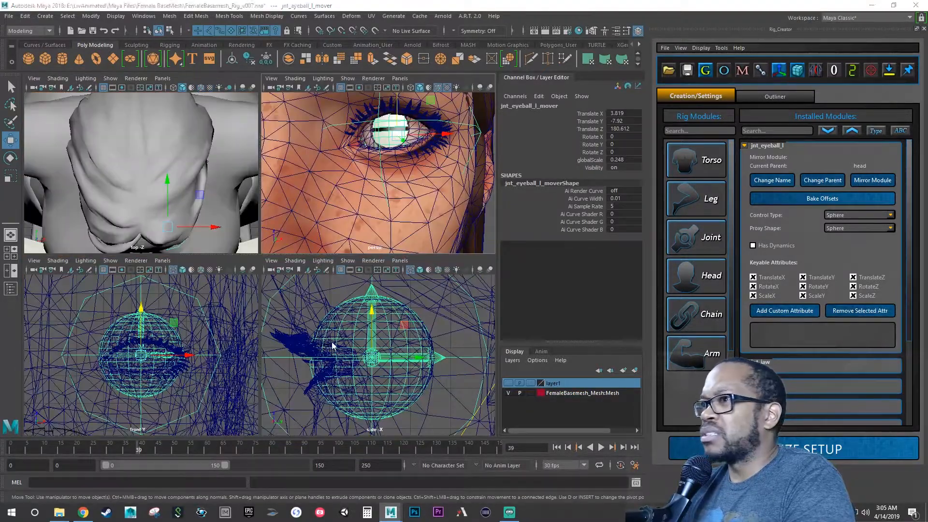
key("space")
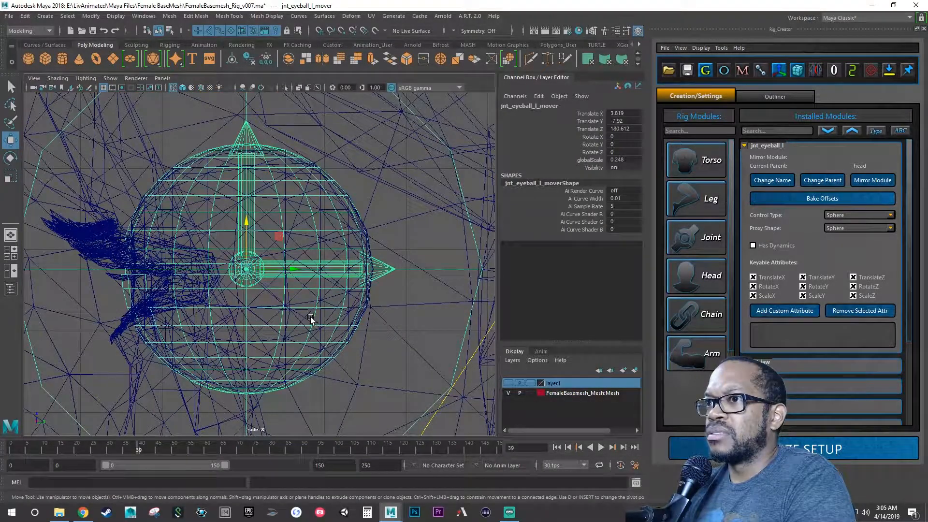
right_click_drag(308, 317, 211, 286, "alt")
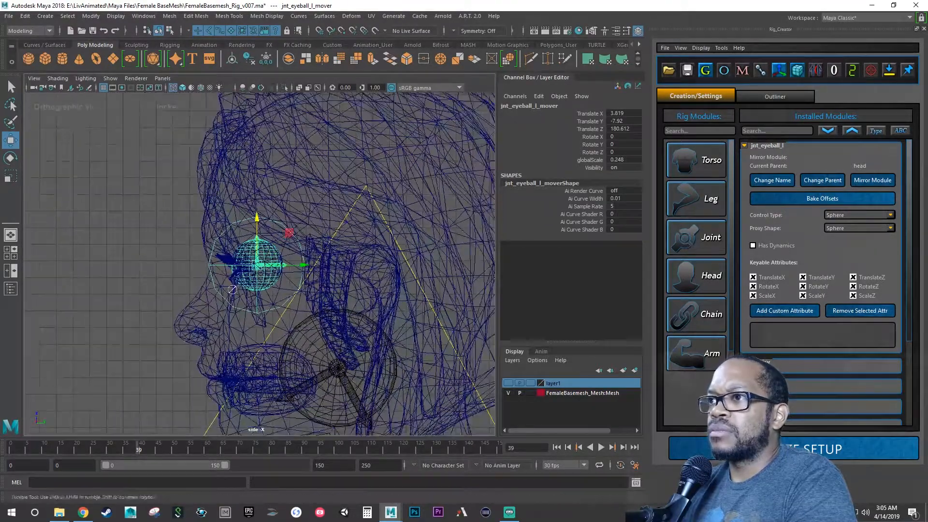
key("space")
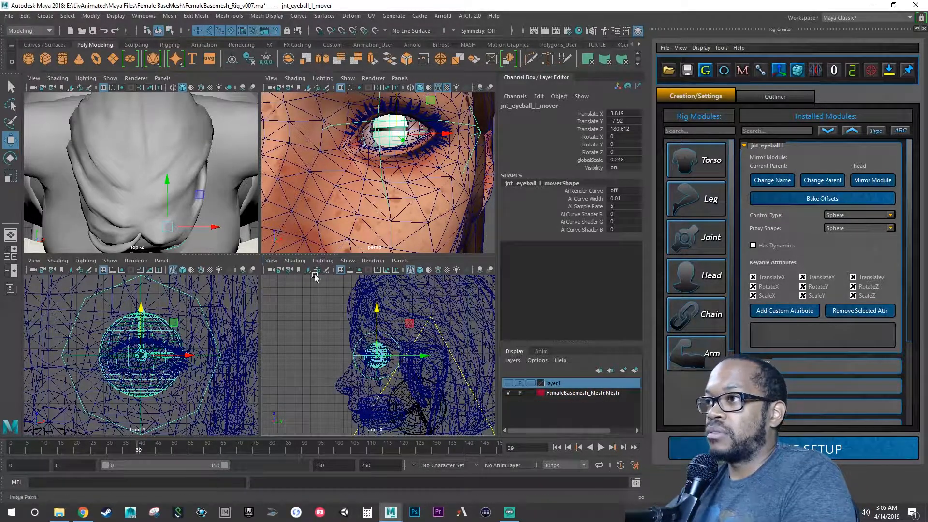
- Return to the perspective view of the whole head and save the rig scene
key("space")
scroll(269, 270, "down", 5)
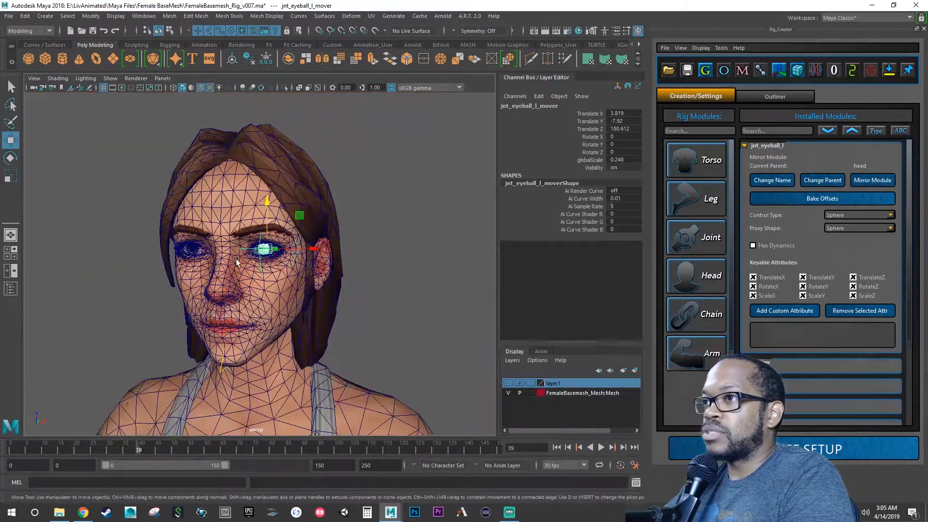
left_click_drag(269, 270, 271, 270, "alt")
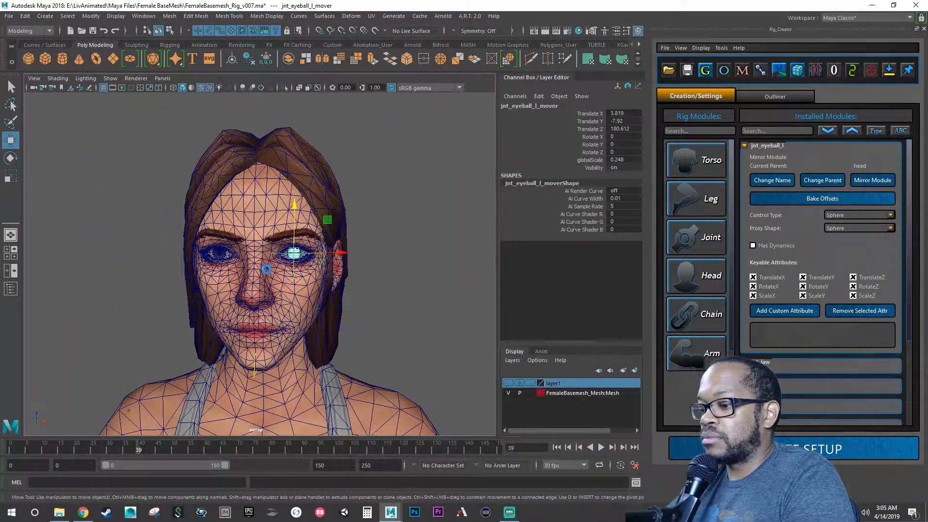
key("ctrl+s")
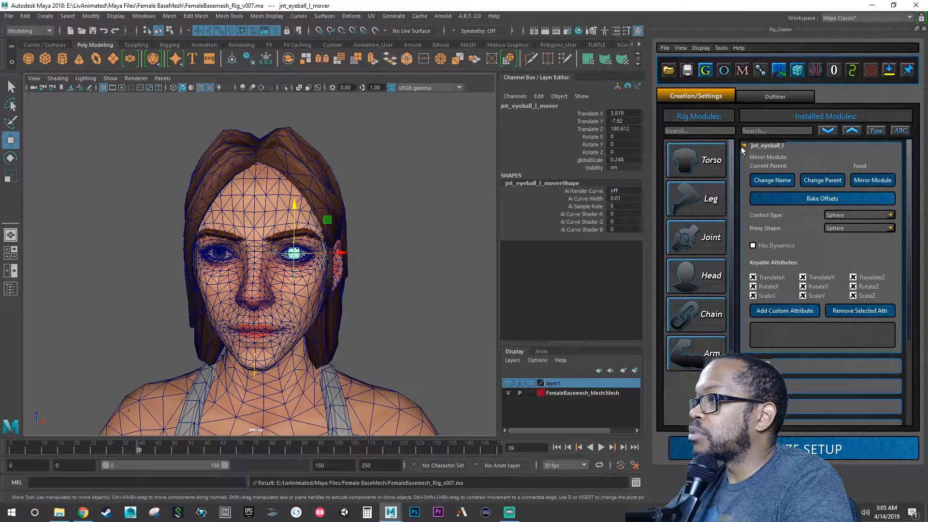
- Start adding a new Joint rig module and choose head as its parent bone
left_click(697, 245)
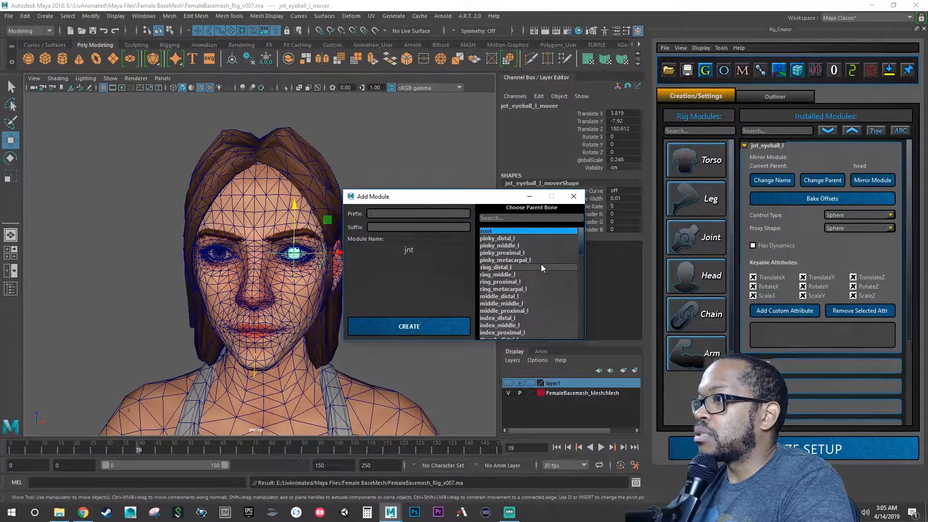
scroll(540, 264, "down", 3)
scroll(534, 263, "down", 10)
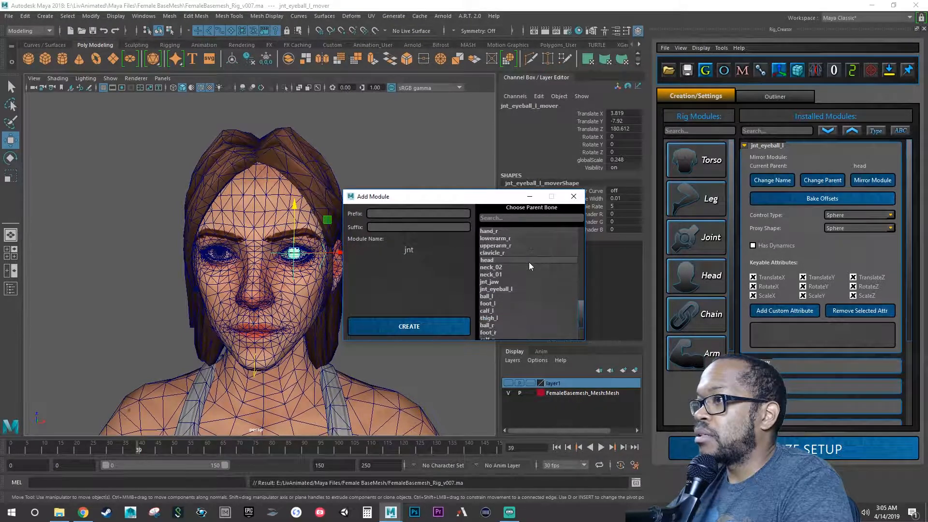
scroll(527, 264, "down", 2)
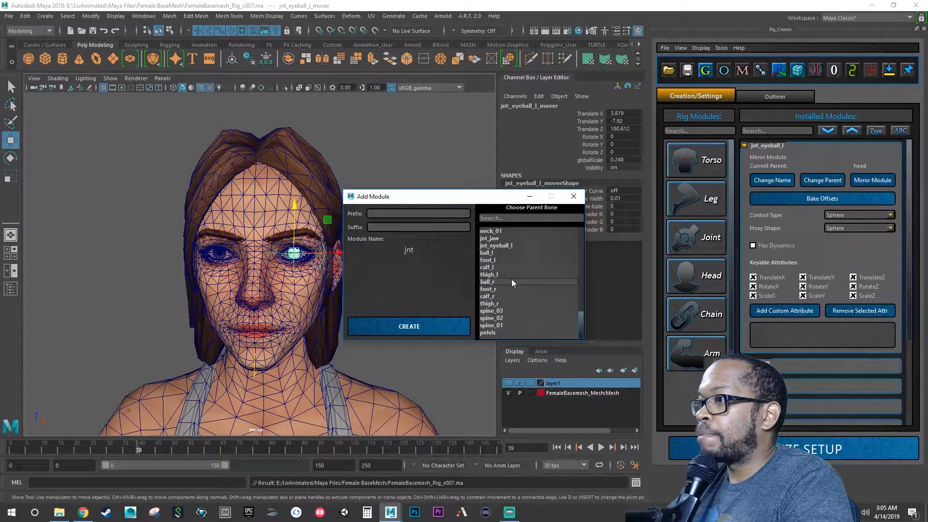
scroll(509, 274, "up", 2)
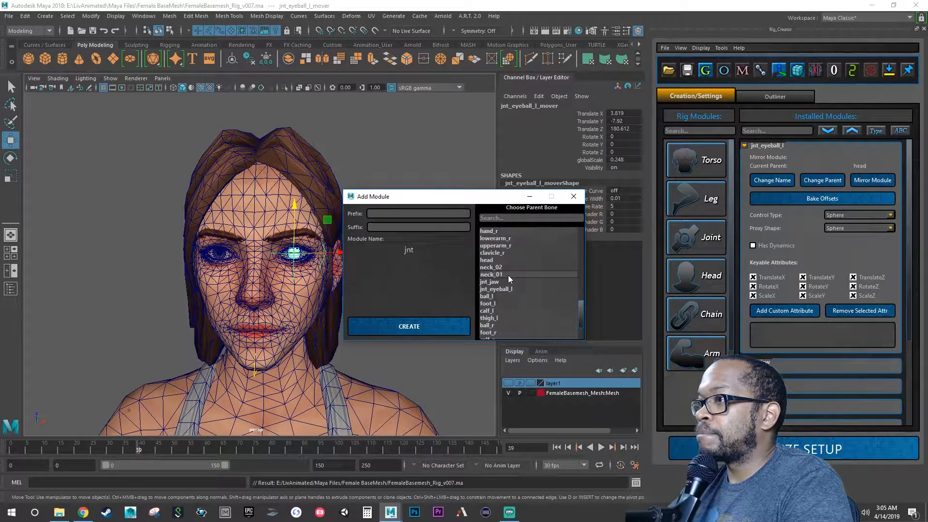
left_click(483, 261)
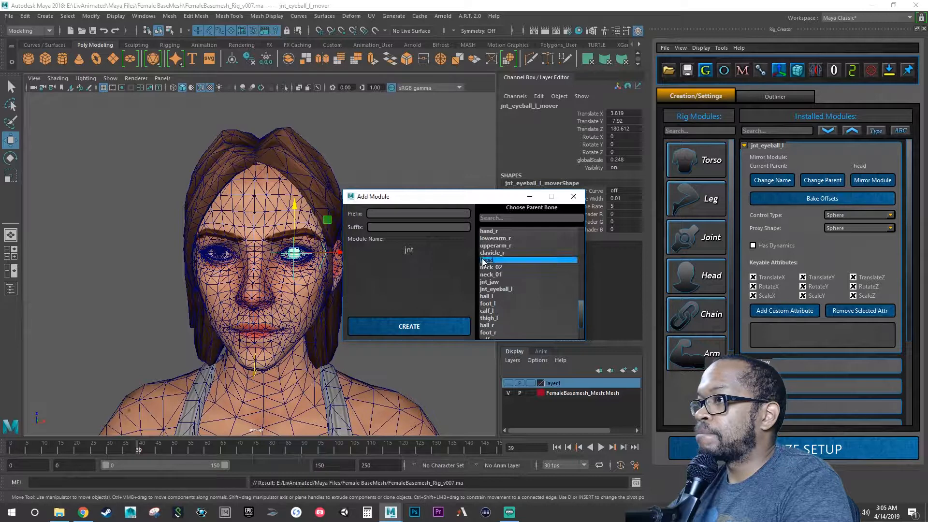
- Give the new joint module the suffix eyeball_r and create it
left_click(408, 227)
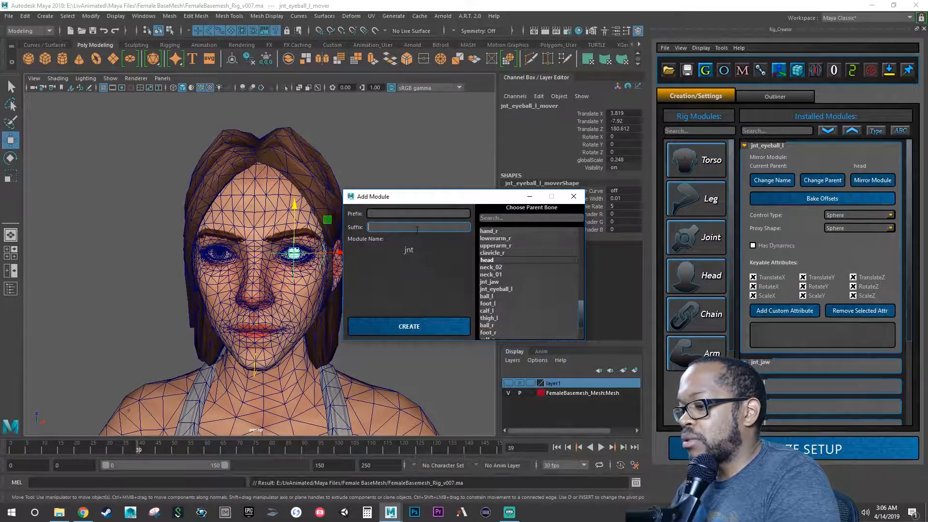
type("eyeball_")
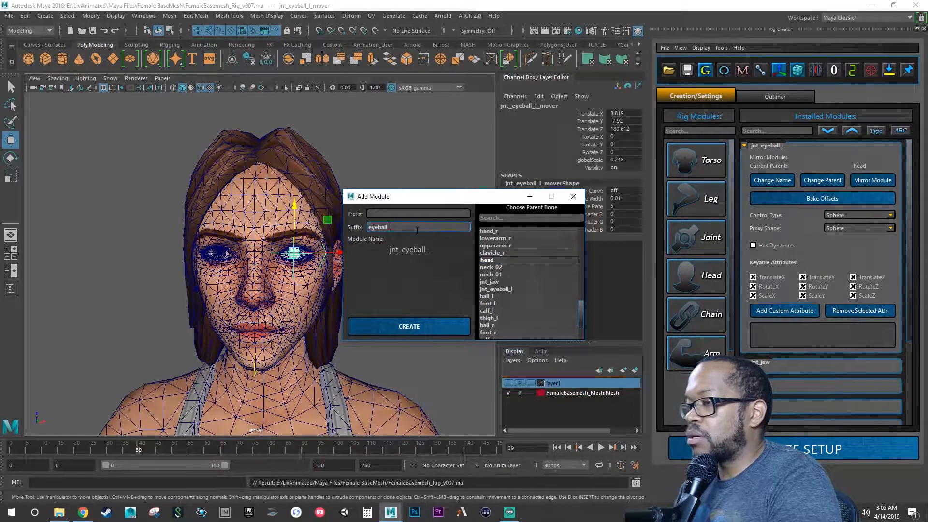
type("r")
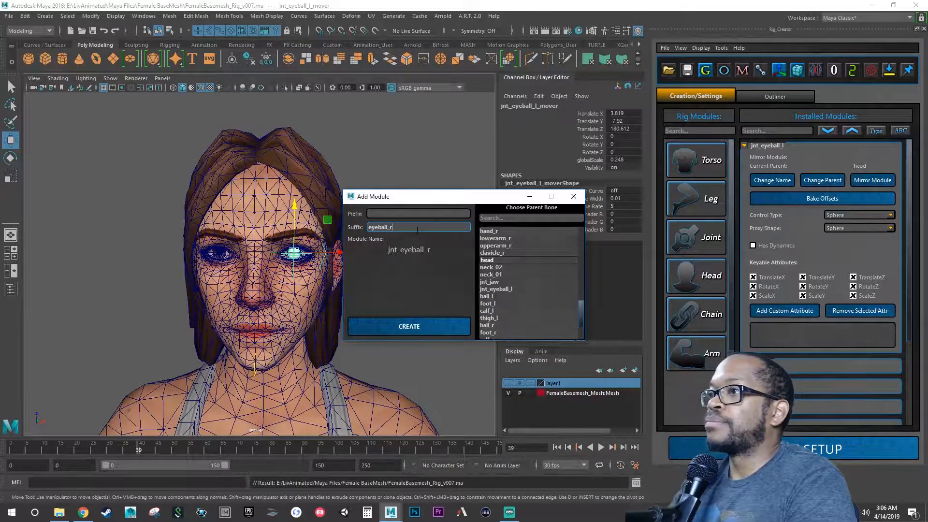
left_click(445, 321)
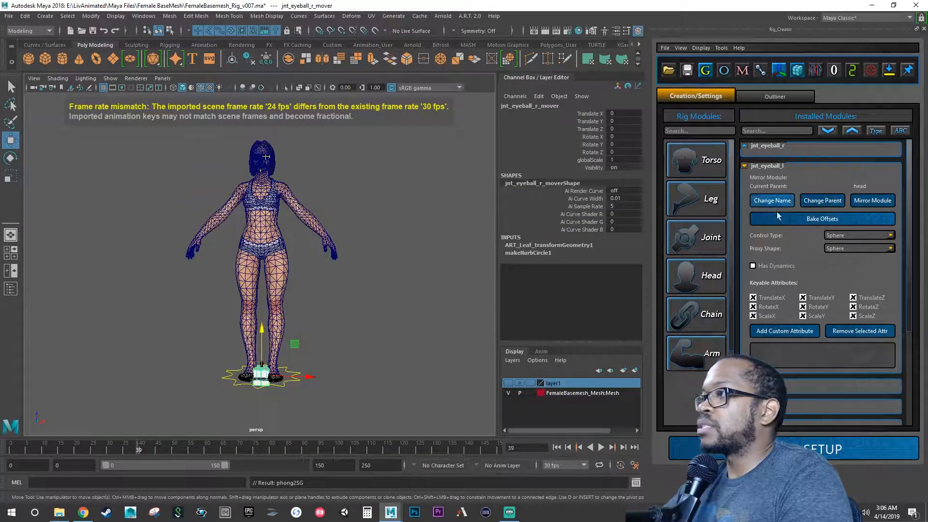
- Expand the jnt_eyeball_r module settings and set both its control type and proxy shape to Sphere
left_click(744, 146)
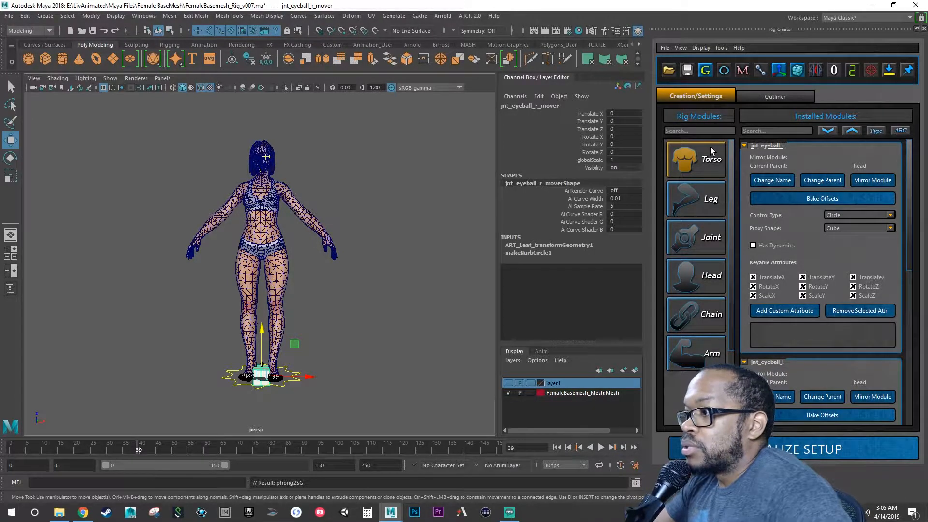
left_click(838, 217)
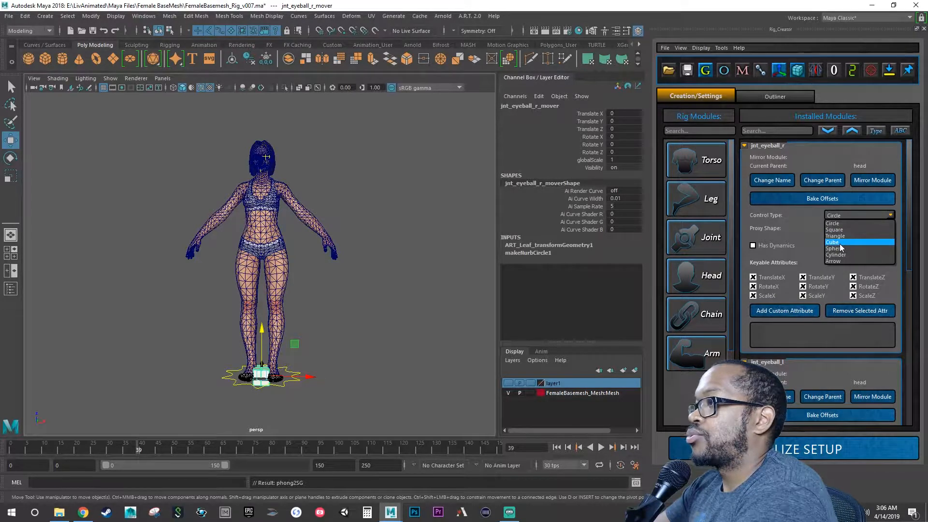
left_click(835, 249)
left_click(842, 230)
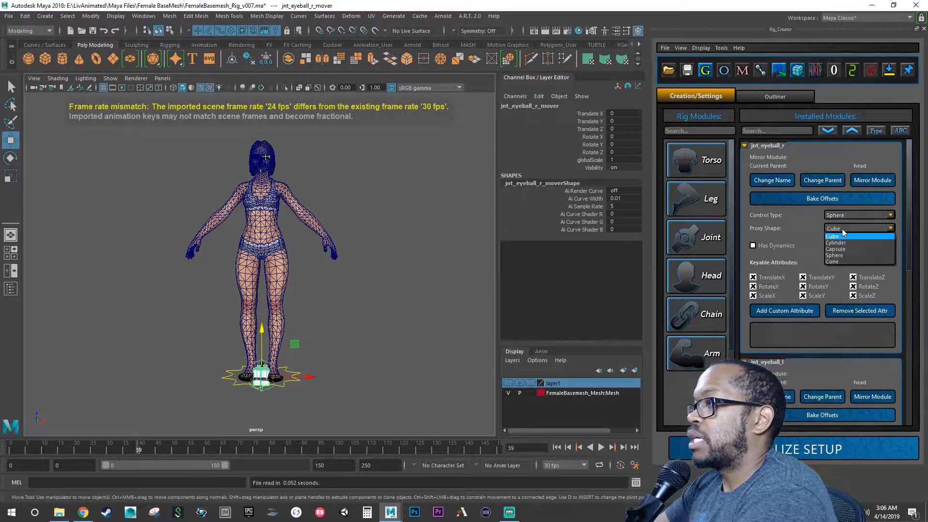
left_click(847, 255)
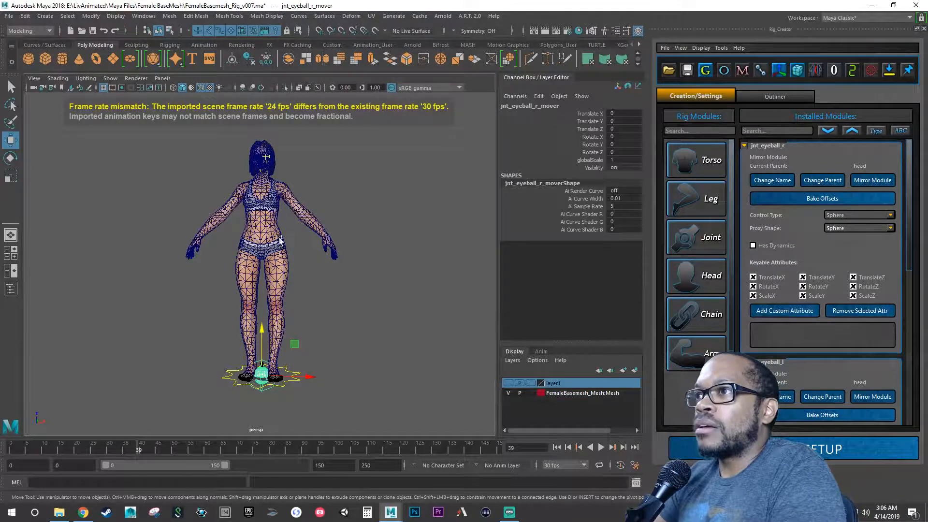
- Select the left eyeball's mover control on the face in the perspective view and activate the Rotate tool
right_click_drag(279, 240, 425, 186, "alt")
middle_click_drag(424, 186, 401, 421, "alt")
right_click_drag(401, 420, 527, 330, "alt")
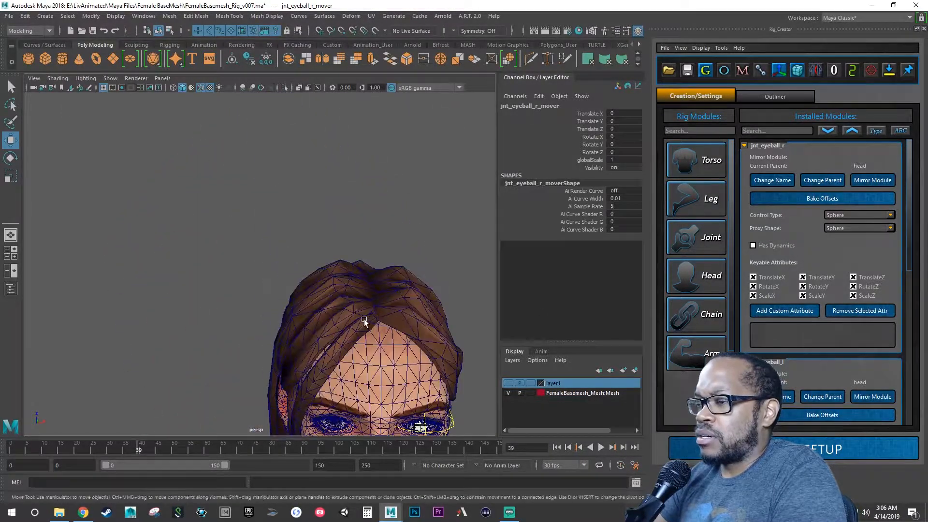
middle_click_drag(364, 319, 306, 271, "alt")
right_click_drag(306, 271, 376, 380, "alt")
middle_click_drag(376, 380, 364, 356, "alt")
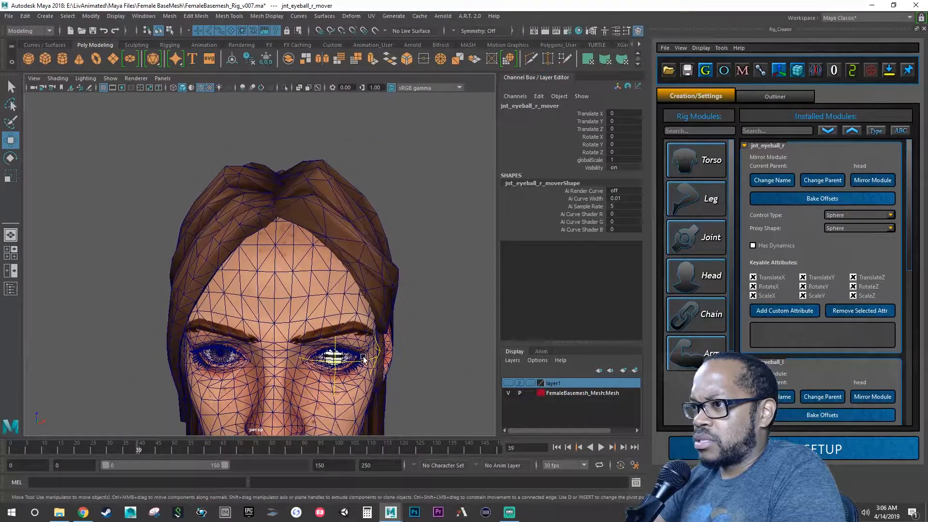
left_click(364, 359)
key("e")
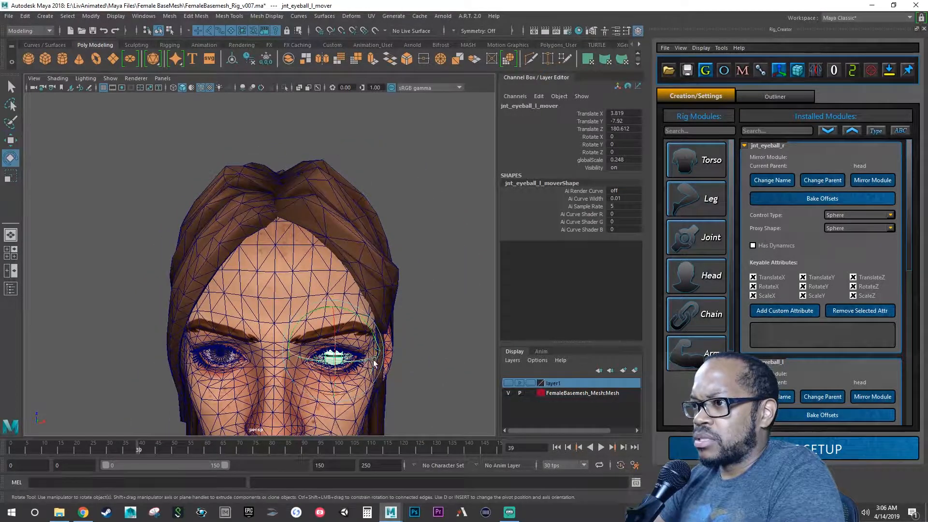
left_click_drag(387, 364, 398, 353, "alt")
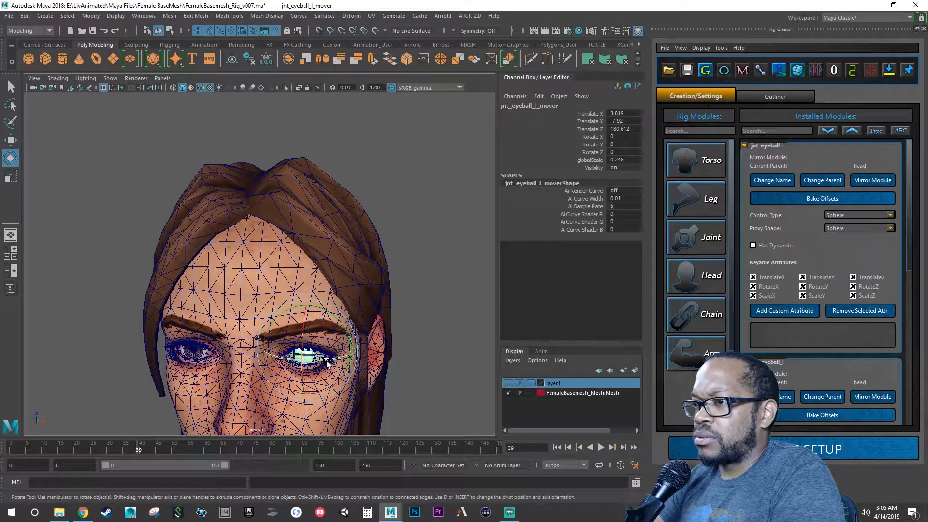
mouse_move(326, 361)
left_mouse_down("alt")
mouse_move(351, 354)
mouse_move(323, 352)
left_mouse_up("alt")
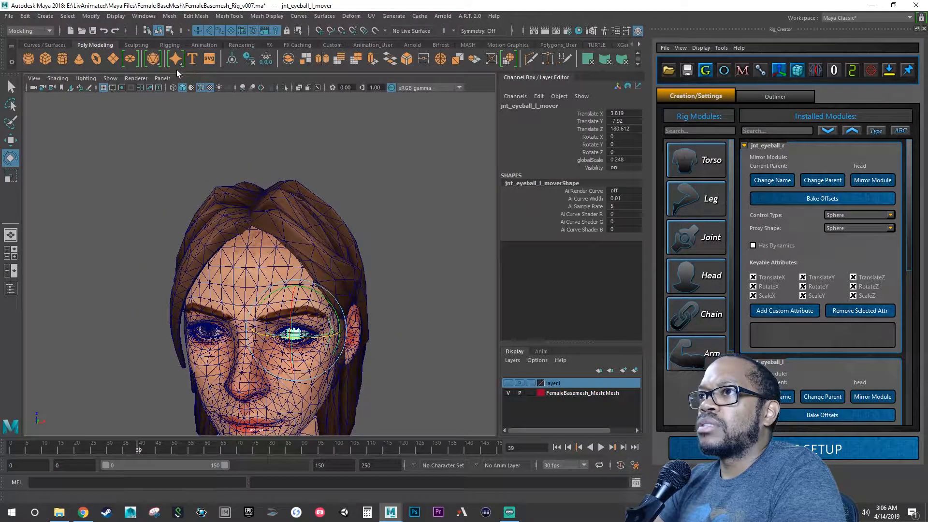
- Display the scene as wireframe and set the left eyeball mover's Rotate Y to 90
left_click(172, 88)
right_click_drag(290, 262, 409, 349, "alt")
middle_click_drag(409, 349, 338, 207, "alt")
right_click_drag(310, 208, 326, 227, "alt")
middle_click_drag(325, 228, 348, 313, "alt")
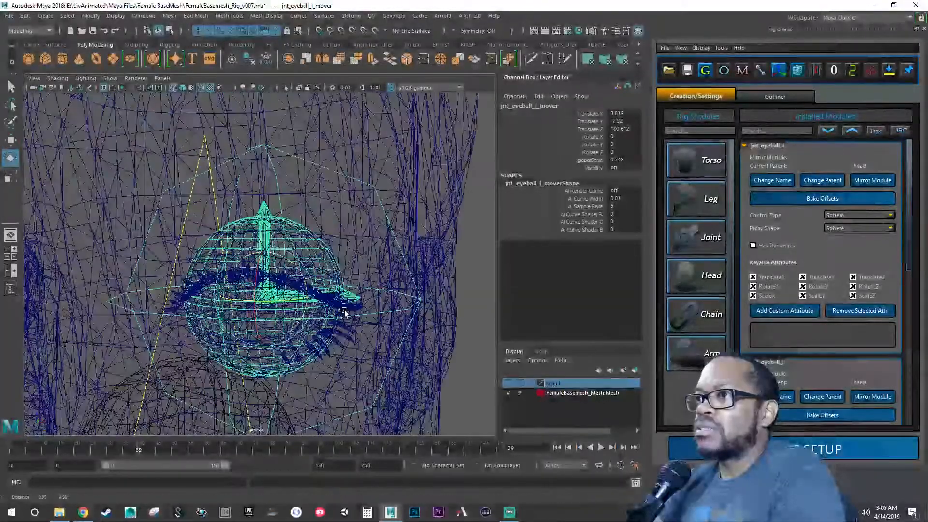
right_click_drag(348, 314, 285, 299, "alt")
mouse_move(284, 298)
left_mouse_down("alt")
mouse_move(260, 303)
mouse_move(288, 311)
left_mouse_up("alt")
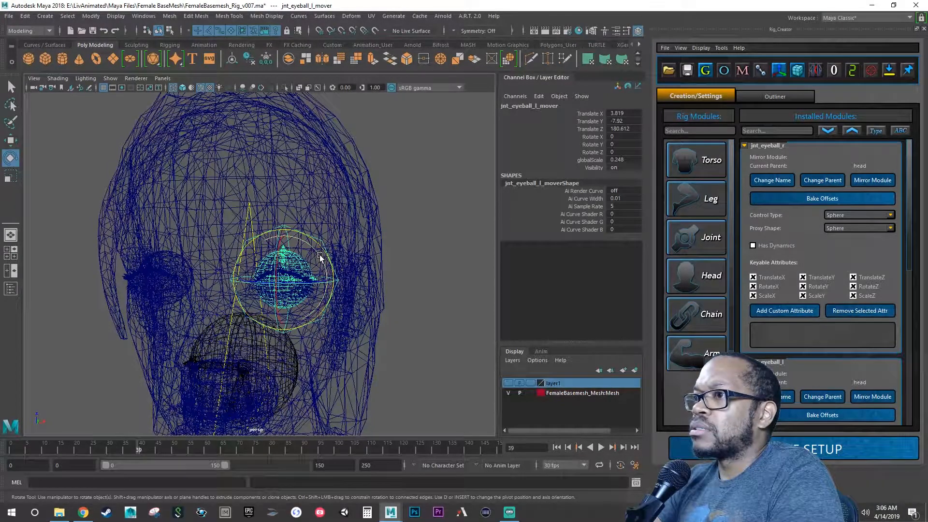
left_click(617, 144)
type("90")
key("Return")
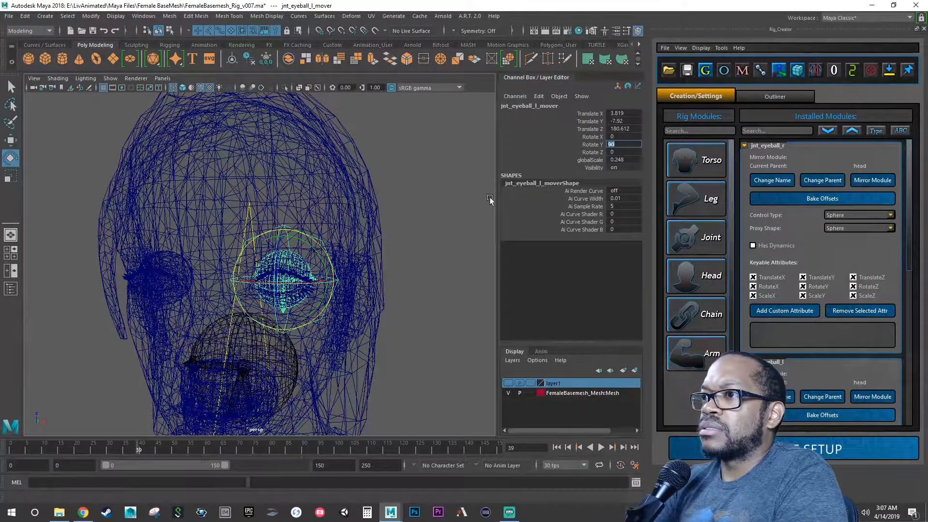
- Select the right eyeball mover at the feet and raise it to head height, at about 183 in Translate Z
left_click_drag(341, 269, 301, 278, "alt")
right_click_drag(302, 278, 265, 388, "alt")
middle_click_drag(295, 399, 270, 333, "alt")
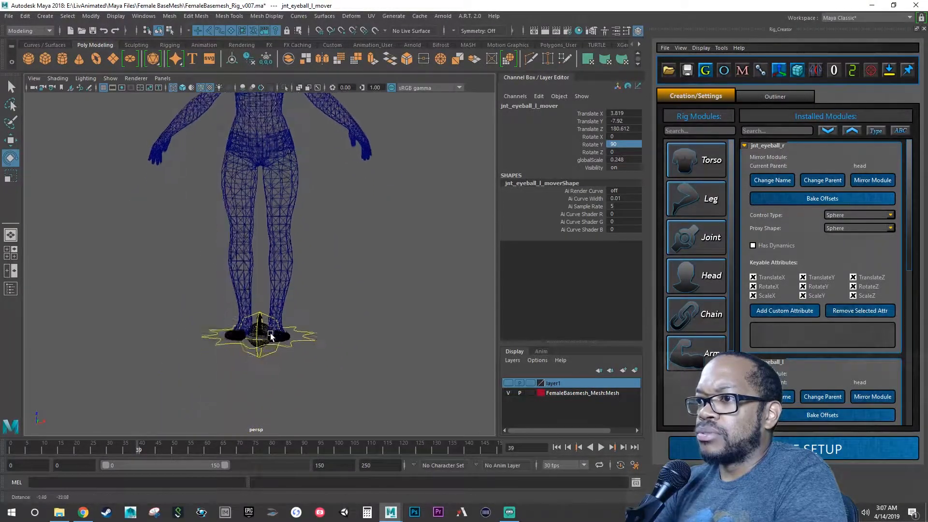
right_click_drag(271, 333, 288, 360, "alt")
left_click(263, 364)
left_click(261, 369)
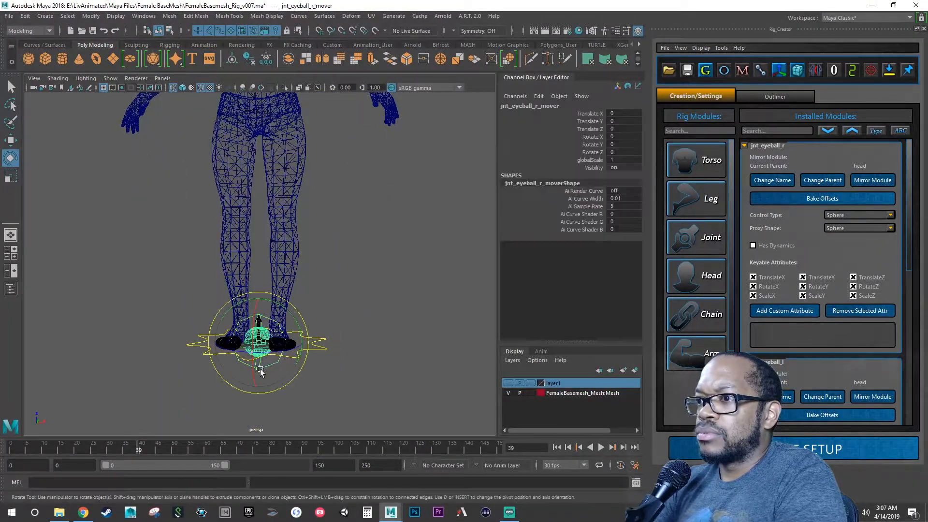
key("w")
right_click_drag(321, 373, 257, 328, "alt")
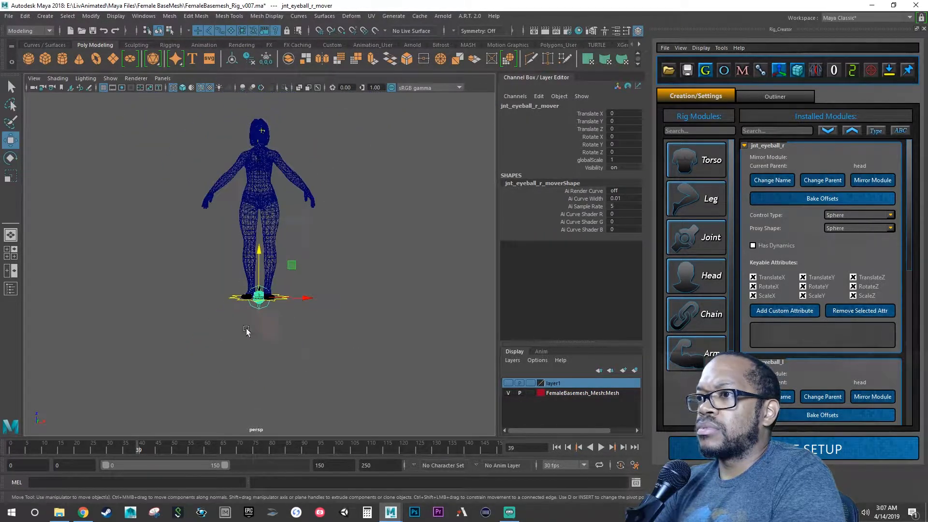
left_click_drag(259, 252, 249, 83)
key("f")
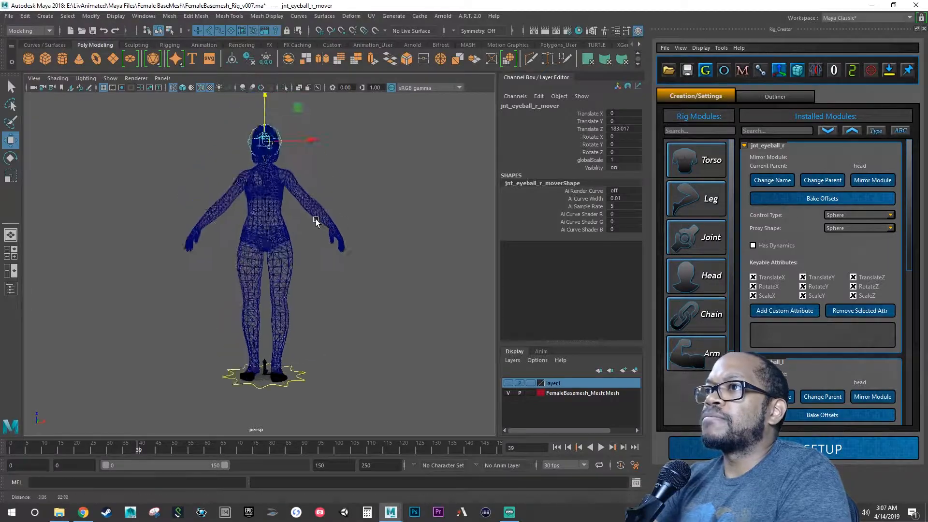
- Shift the right eyeball mover sideways towards the character's right eye, to about -6 in Translate X
scroll(425, 304, "up", 6)
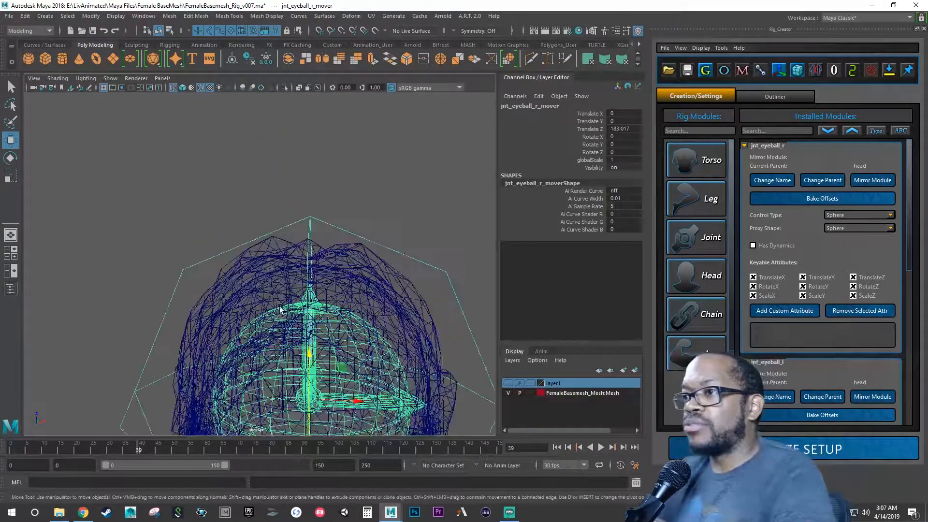
left_click_drag(191, 253, 264, 221, "alt")
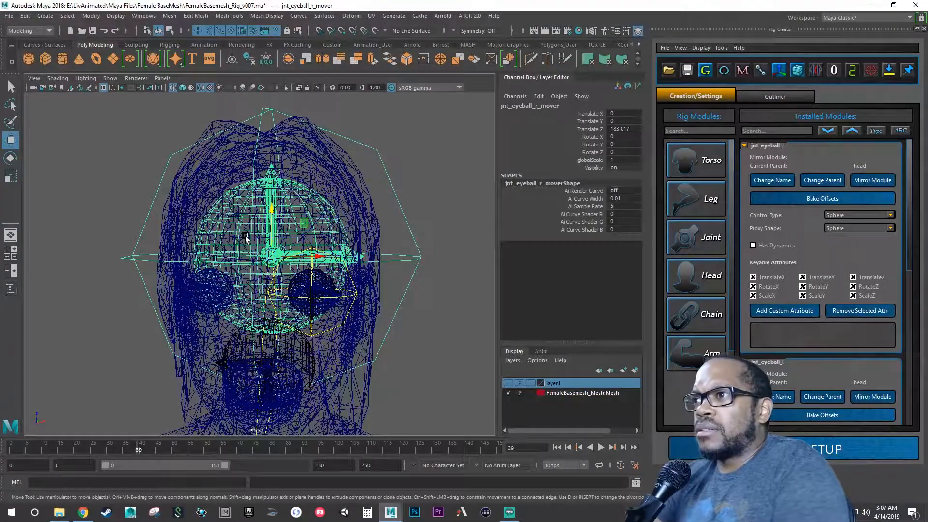
left_click_drag(317, 256, 252, 259)
right_click_drag(317, 288, 384, 276, "alt")
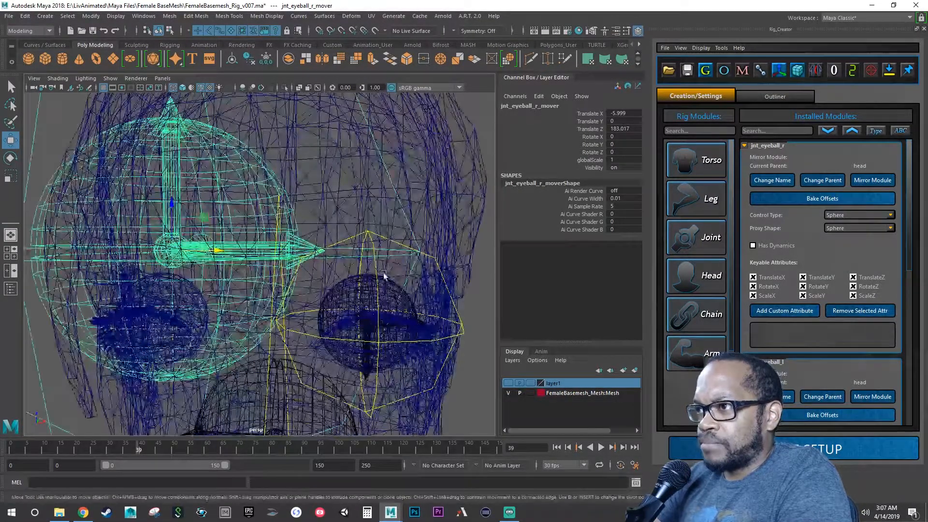
- Copy the left eyeball mover's Translate X and enter it with opposite sign, -3.819, on the right eyeball mover
left_click(438, 267)
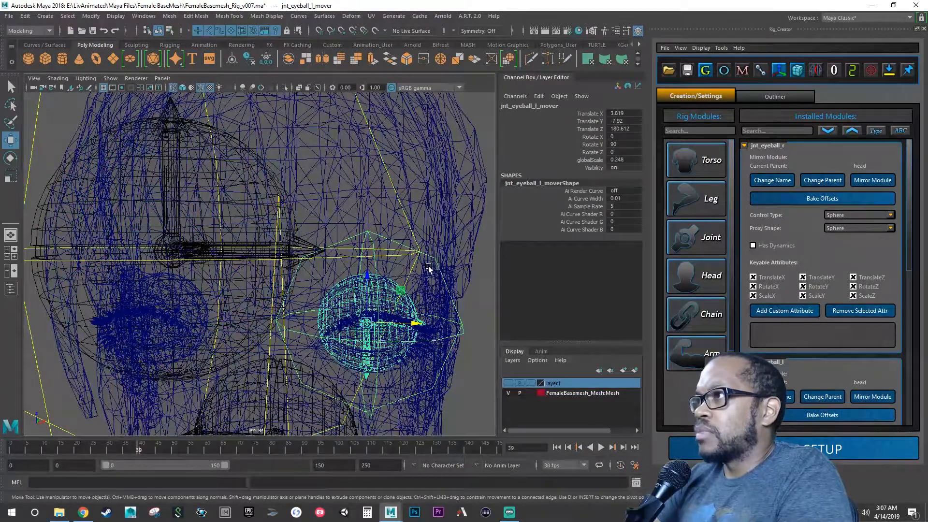
double_click(622, 112)
key("ctrl+c")
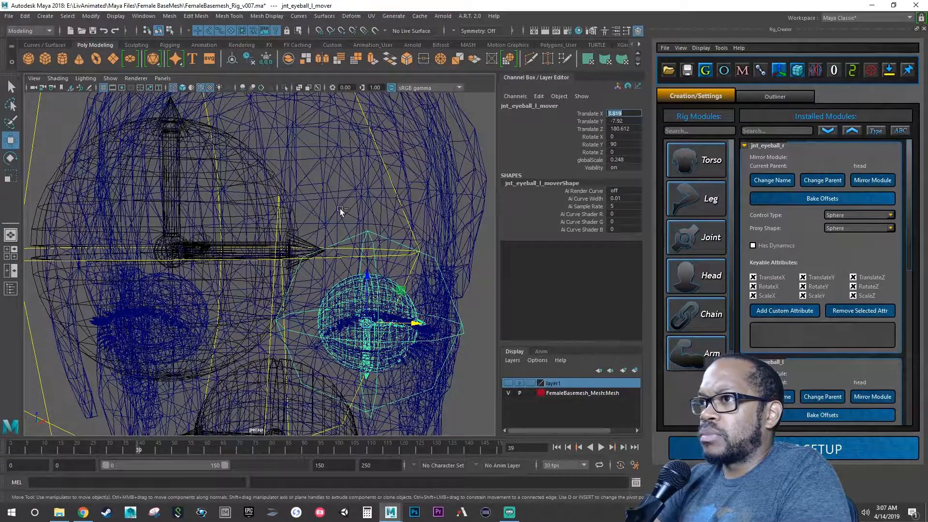
left_click(388, 170)
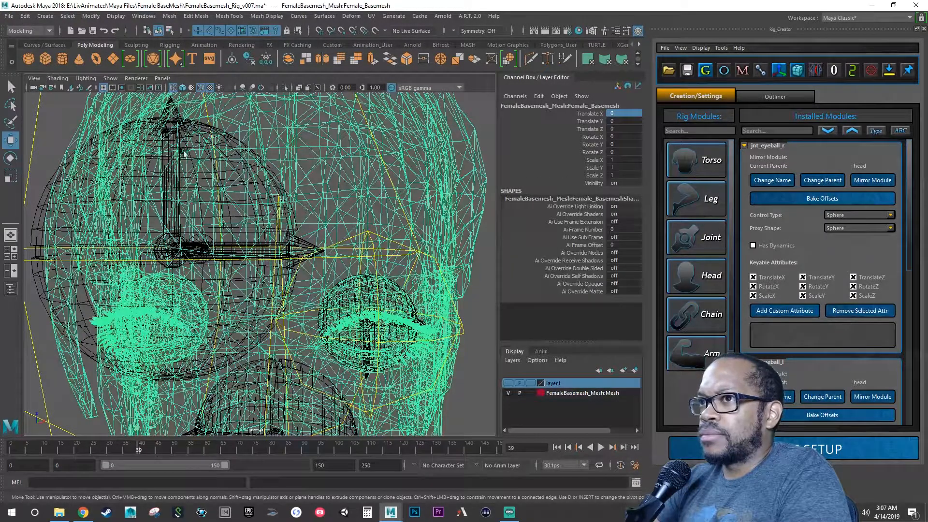
key("ctrl+z")
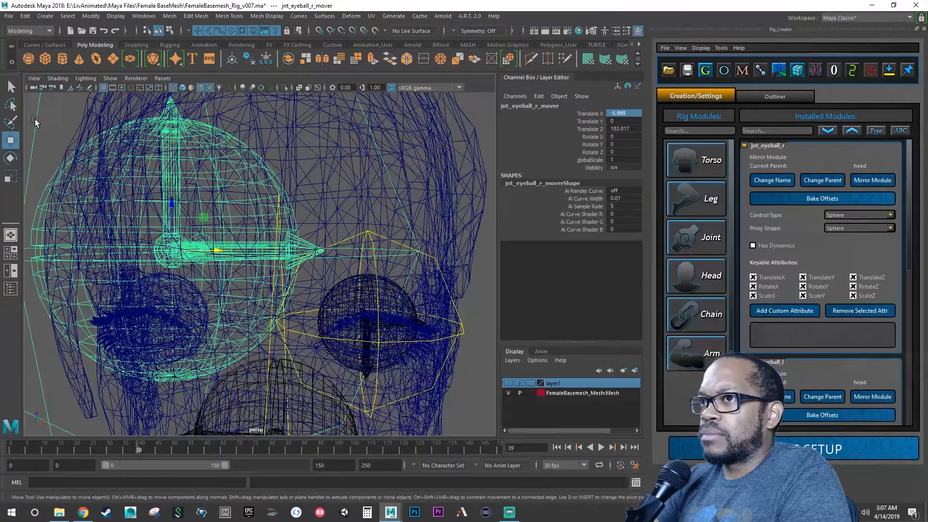
double_click(631, 114)
key("ctrl+v")
key("Return")
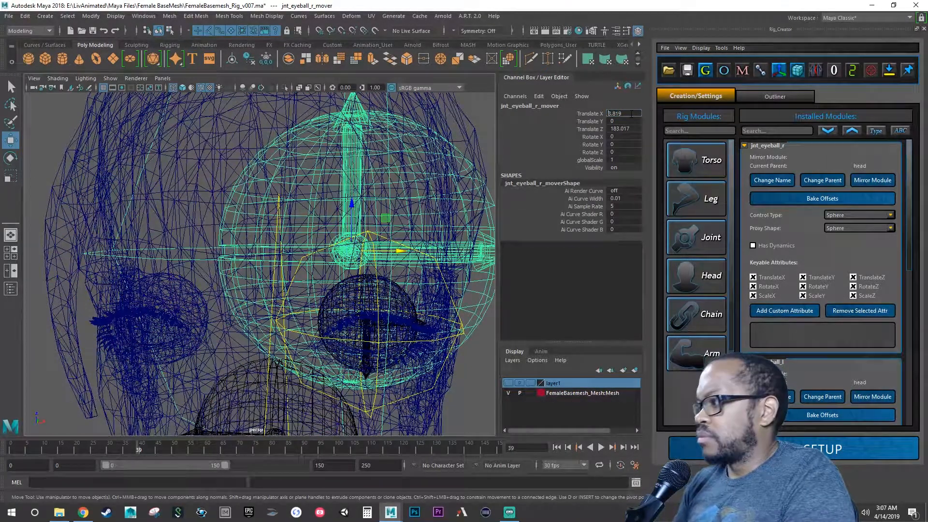
key("Return")
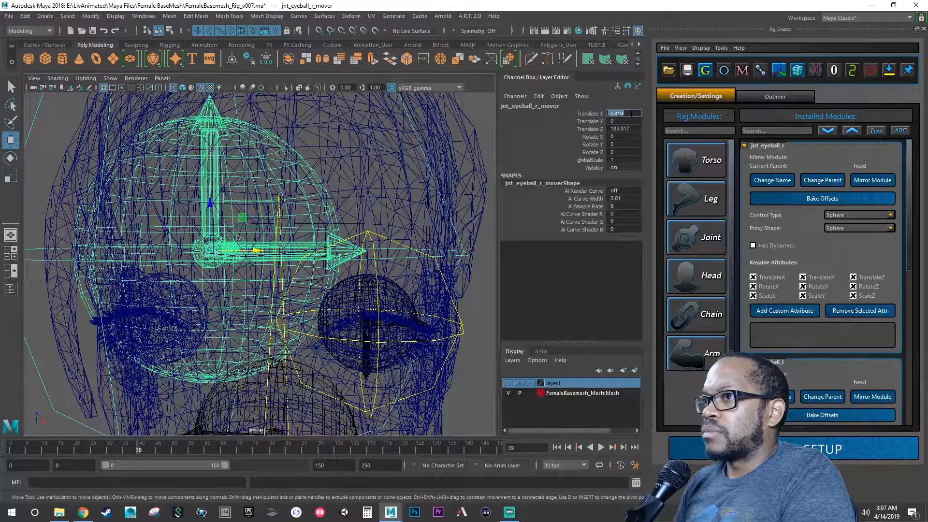
- Match the right eyeball mover's Translate Y to the left one by setting it to -7.92
left_click_drag(396, 261, 429, 280, "alt")
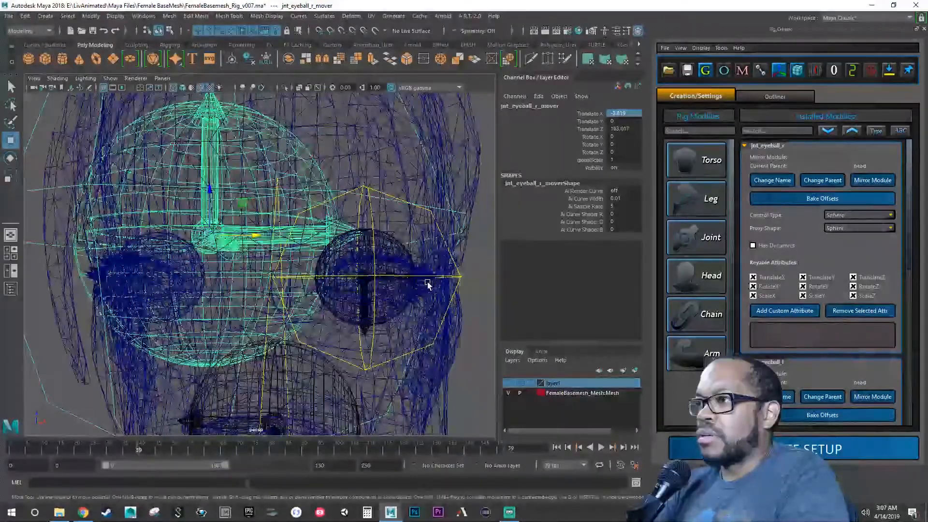
left_click(462, 279)
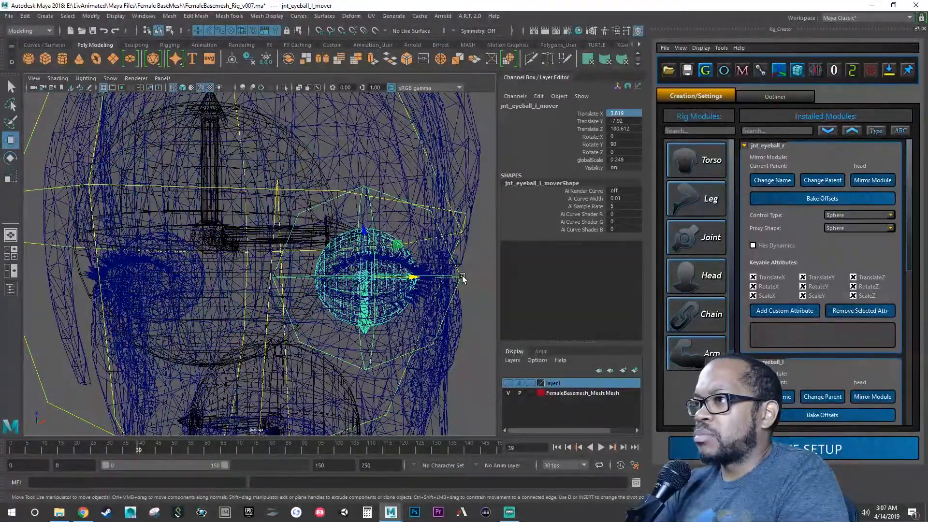
left_click(632, 119)
double_click(633, 119)
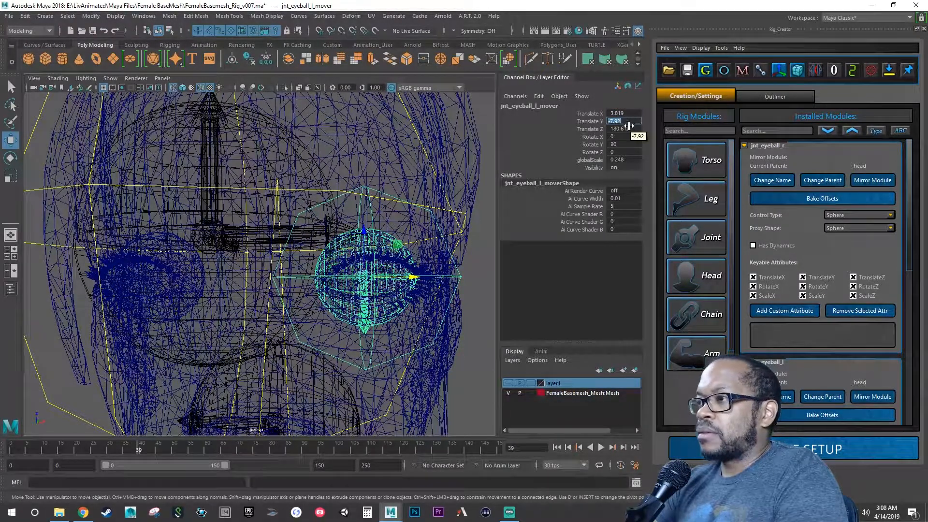
left_click_drag(222, 267, 317, 269, "alt")
left_click(260, 150)
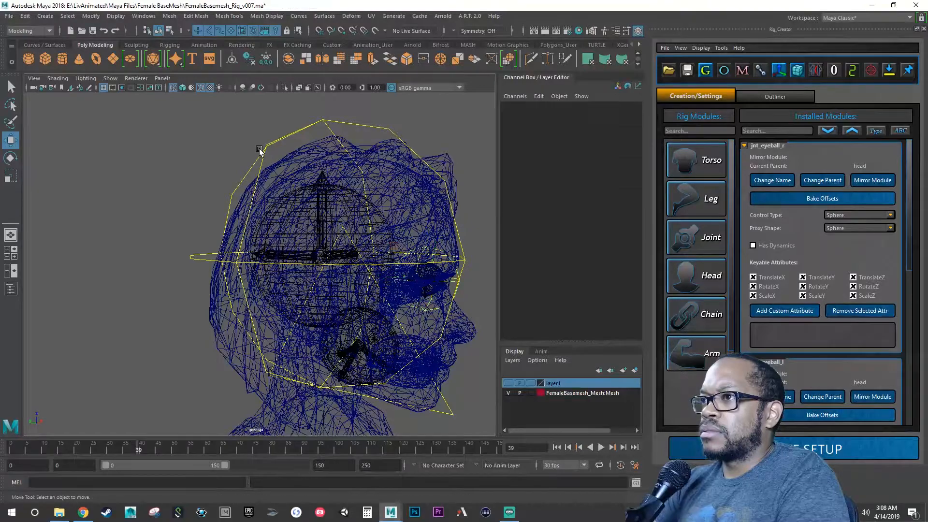
left_click(322, 171)
mouse_move(322, 171)
left_mouse_down("alt")
mouse_move(298, 177)
mouse_move(334, 179)
left_mouse_up("alt")
double_click(615, 122)
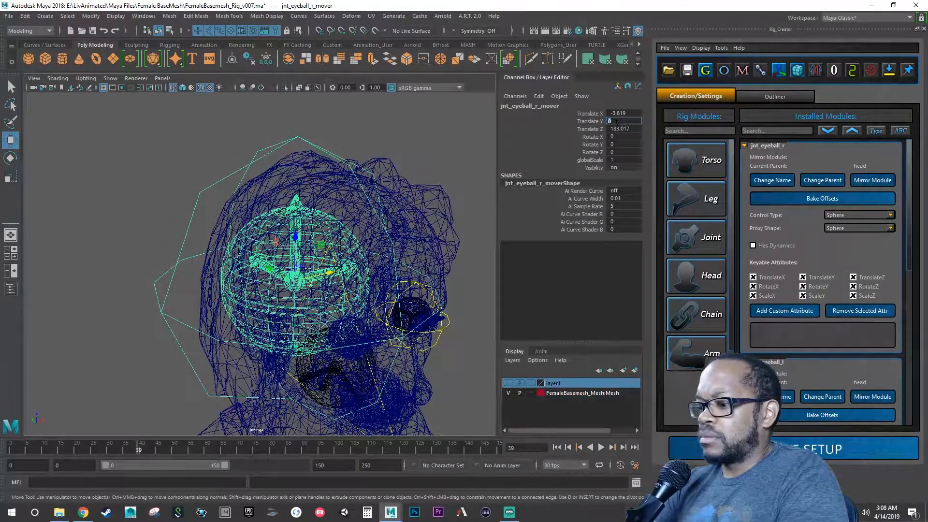
type("-7.52")
key("Return")
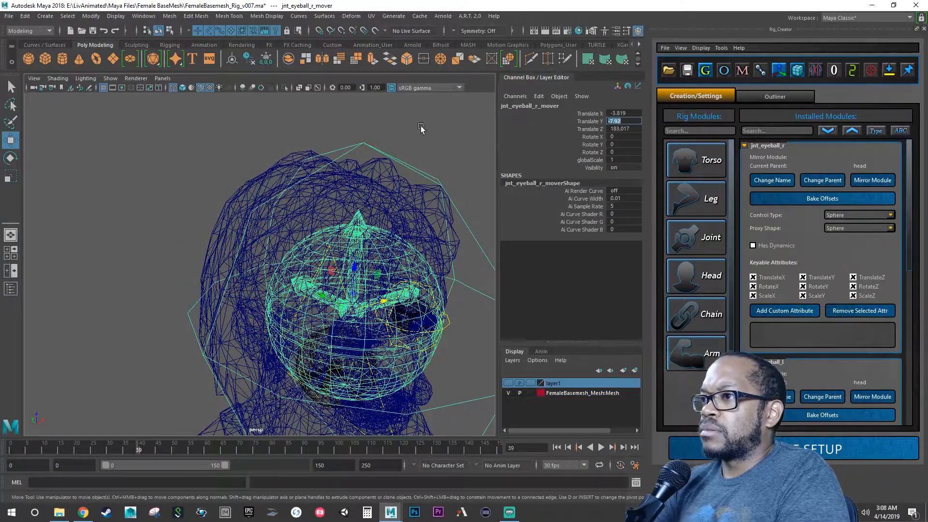
- Copy the left eyeball mover's Translate Z of 180.612 onto the right eyeball mover
left_click_drag(402, 222, 296, 214, "alt")
right_click_drag(297, 213, 396, 252, "alt")
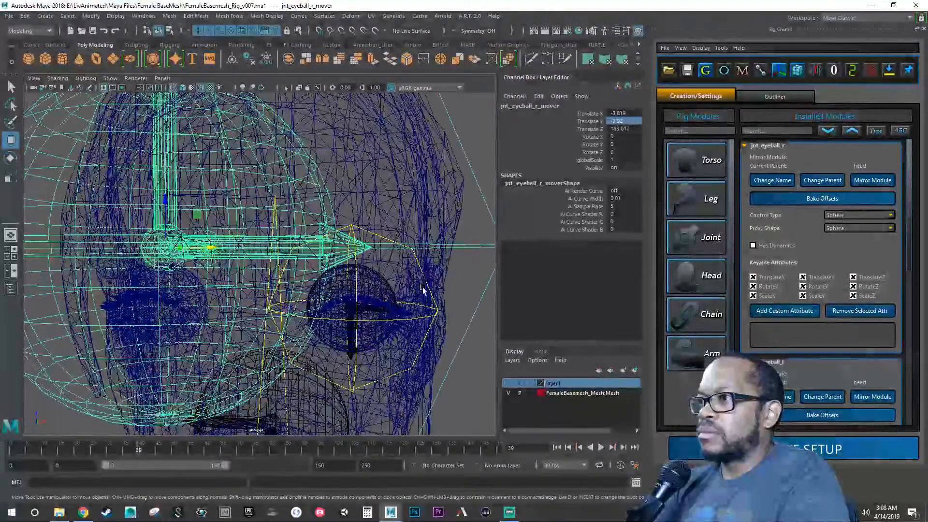
left_click(434, 306)
left_click(435, 305)
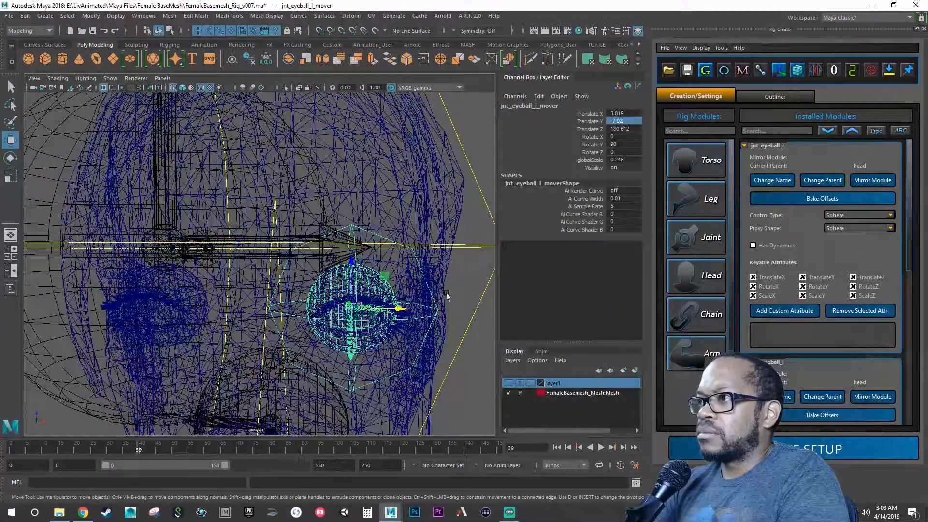
left_click(619, 129)
key("ctrl+c")
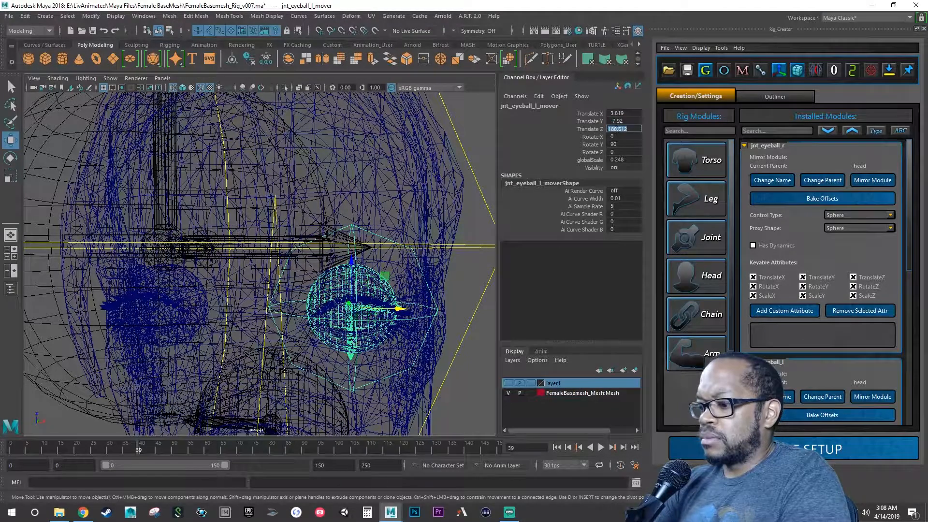
scroll(306, 287, "down", 4)
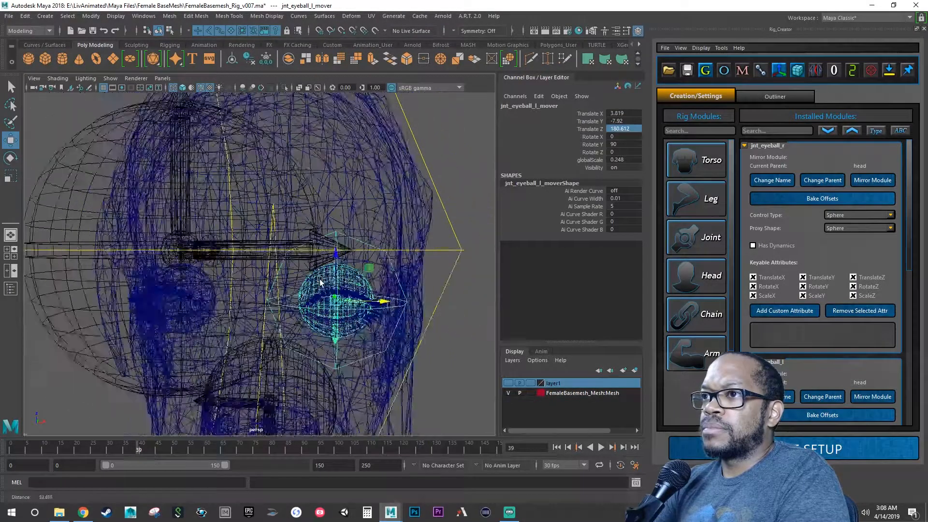
left_click(115, 258)
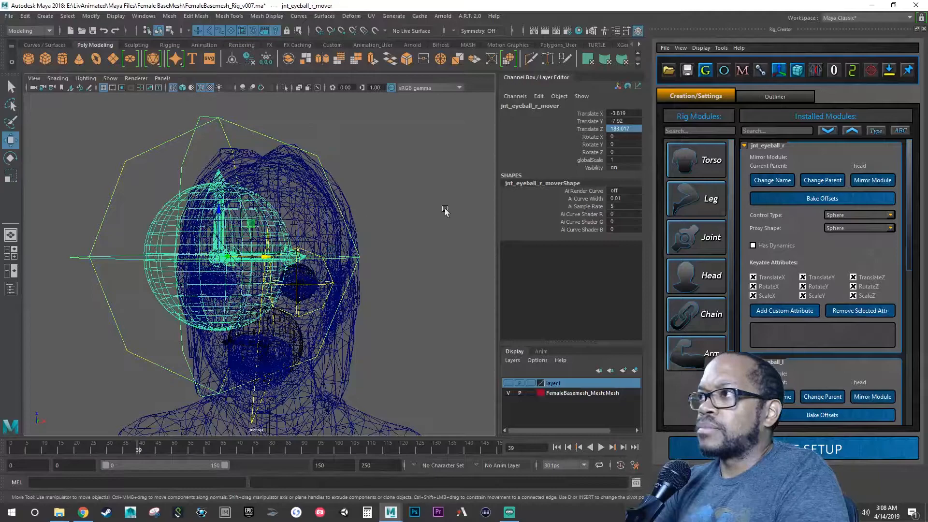
left_click(633, 129)
key("ctrl+v")
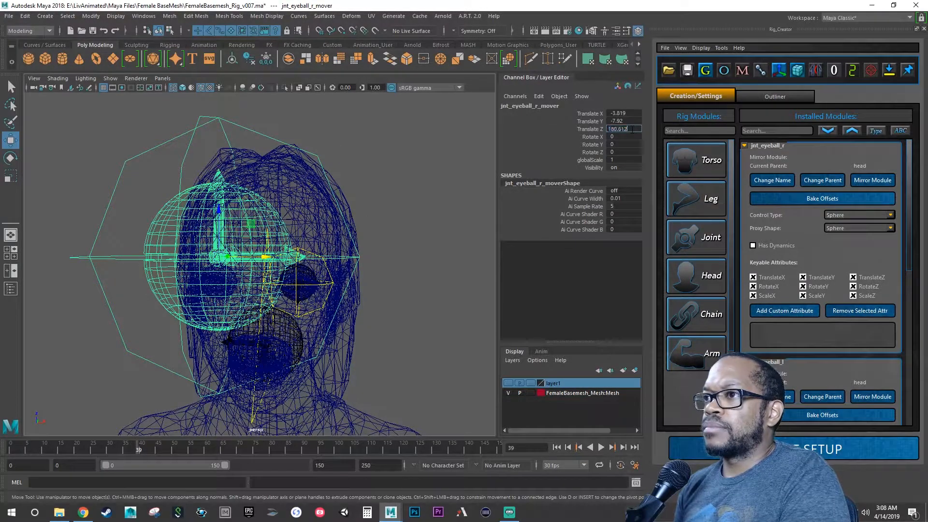
key("Return")
- Match the right eyeball mover's globalScale to the left one by setting it to 0.248
left_click_drag(324, 263, 367, 261, "alt")
scroll(367, 261, "up", 4)
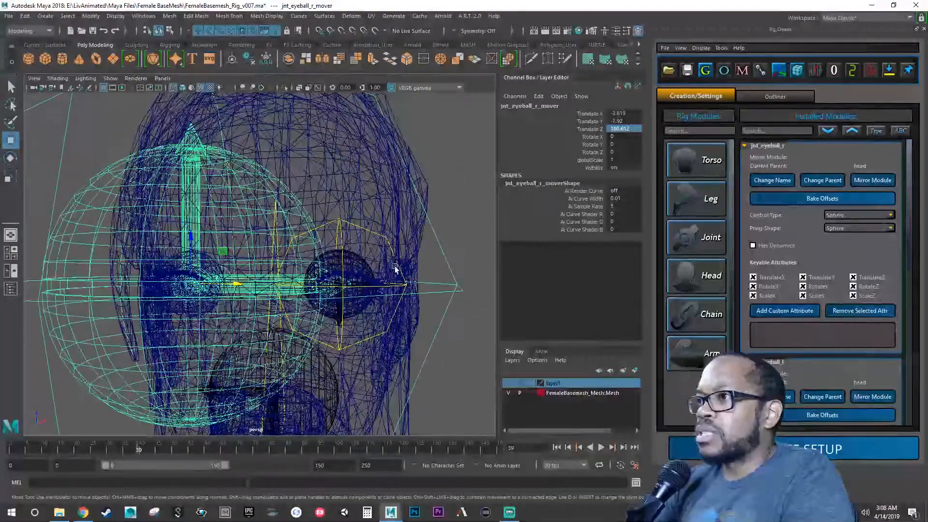
left_click(386, 240)
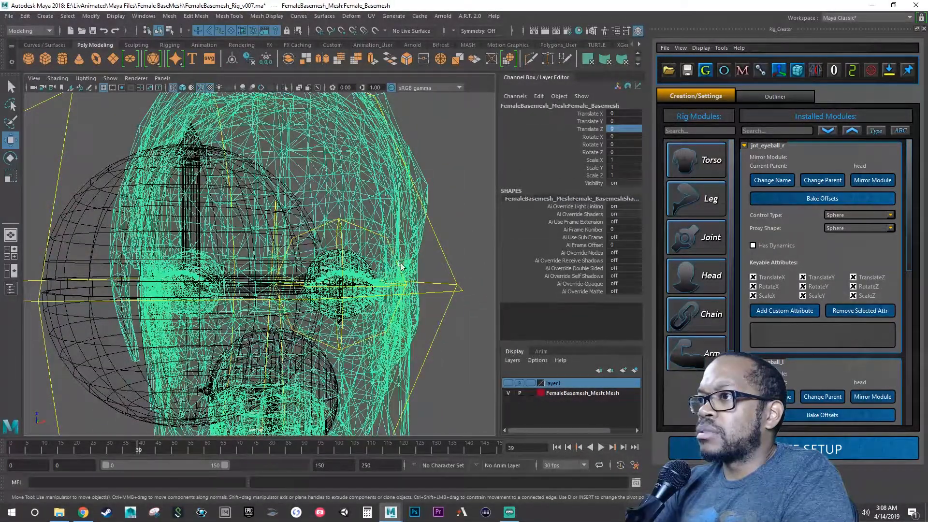
left_click_drag(387, 240, 447, 285, "alt")
left_click(451, 292)
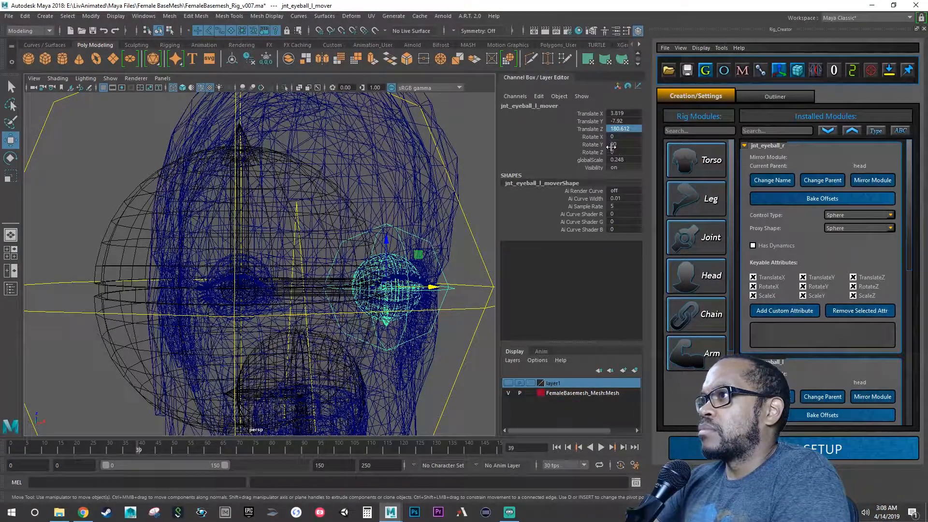
double_click(623, 160)
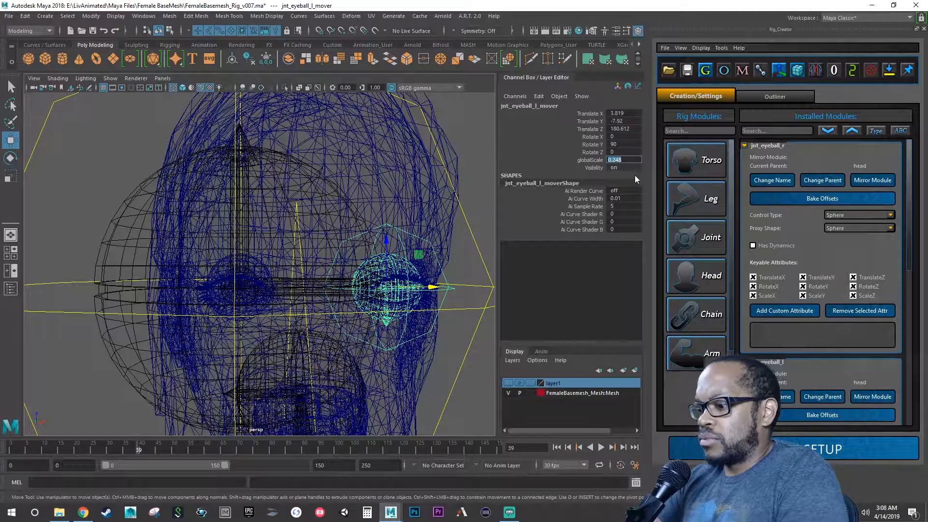
left_click(74, 314)
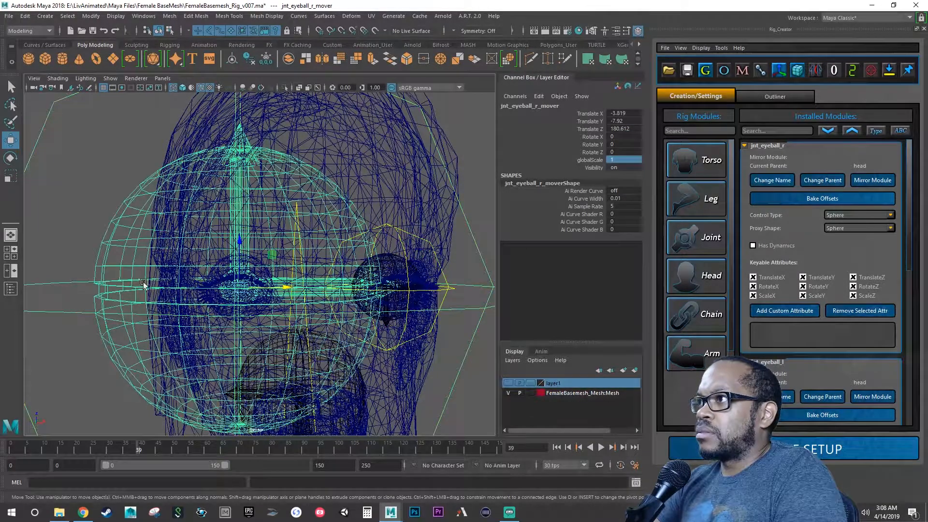
double_click(624, 160)
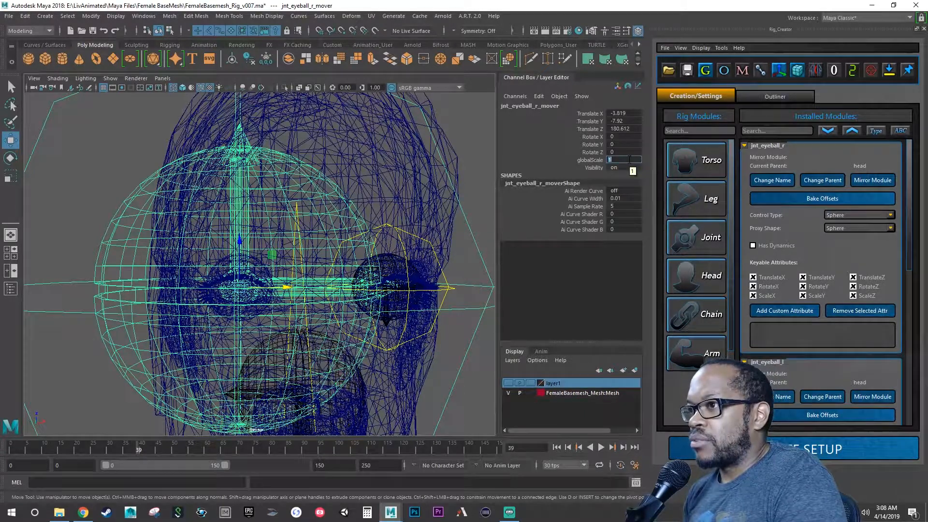
type("0.248")
key("Return")
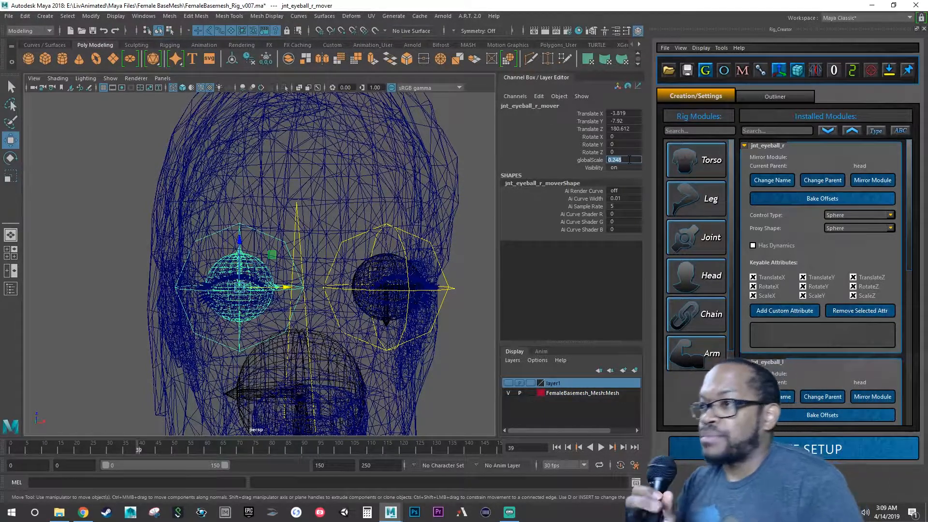
- Match the right eyeball mover's Rotate Y to the left one by setting it to 90
left_click(450, 289)
double_click(620, 144)
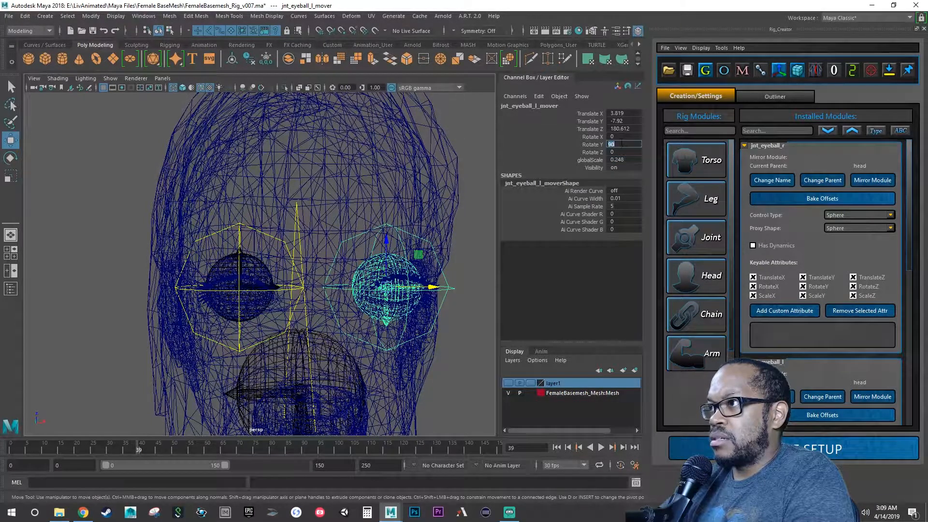
left_click(237, 225)
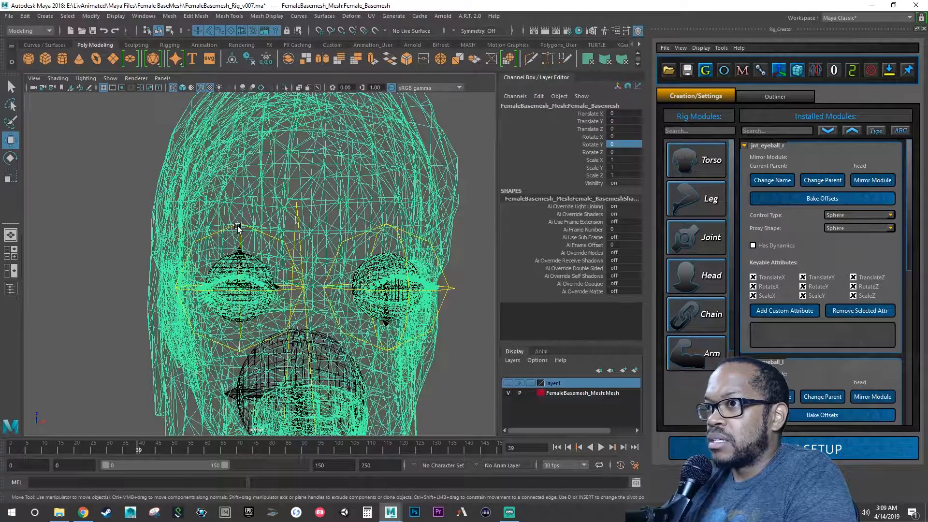
left_click_drag(192, 269, 97, 289, "alt")
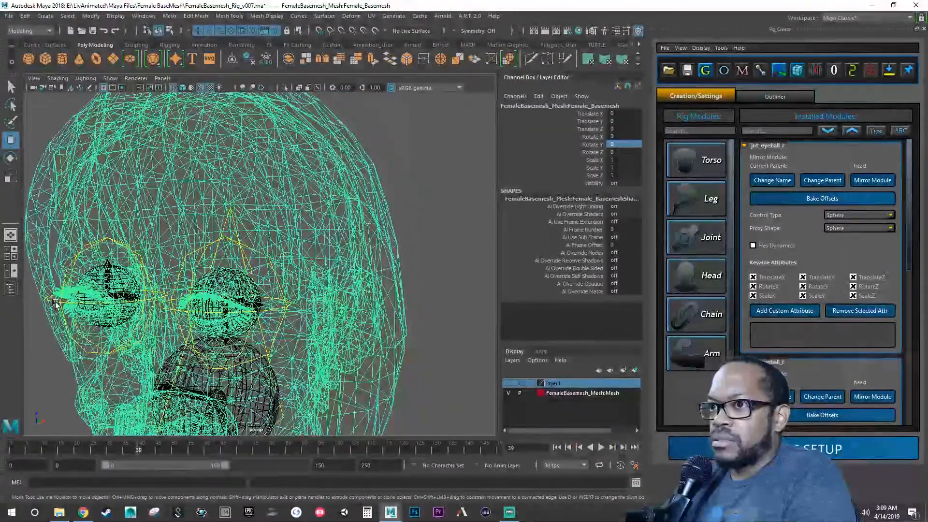
left_click(55, 303)
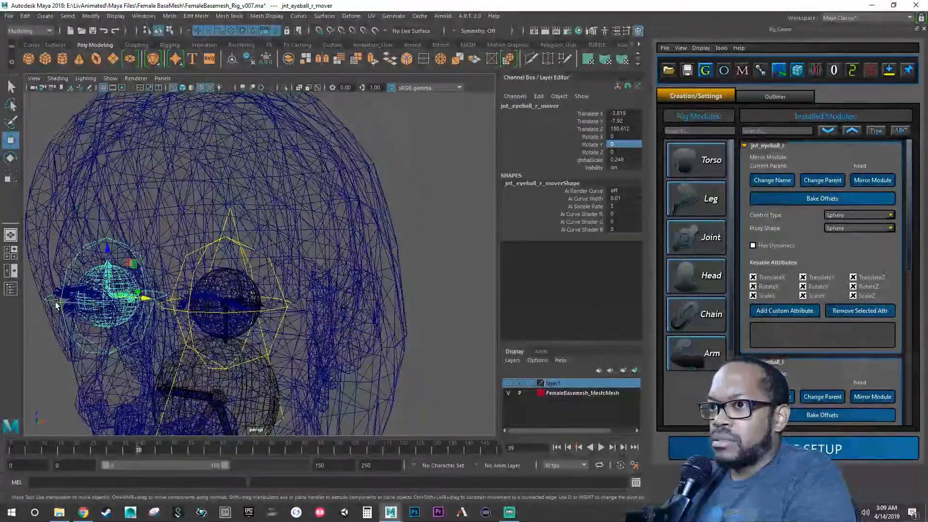
double_click(623, 144)
type("90")
key("Return")
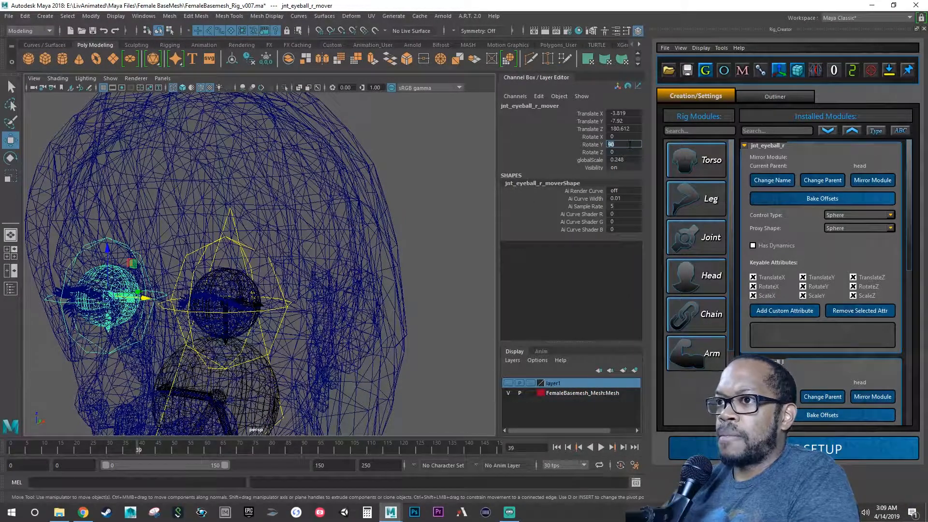
- Select the right and left eyeball movers together and save the scene
left_click_drag(368, 219, 370, 230, "alt")
left_click(370, 236)
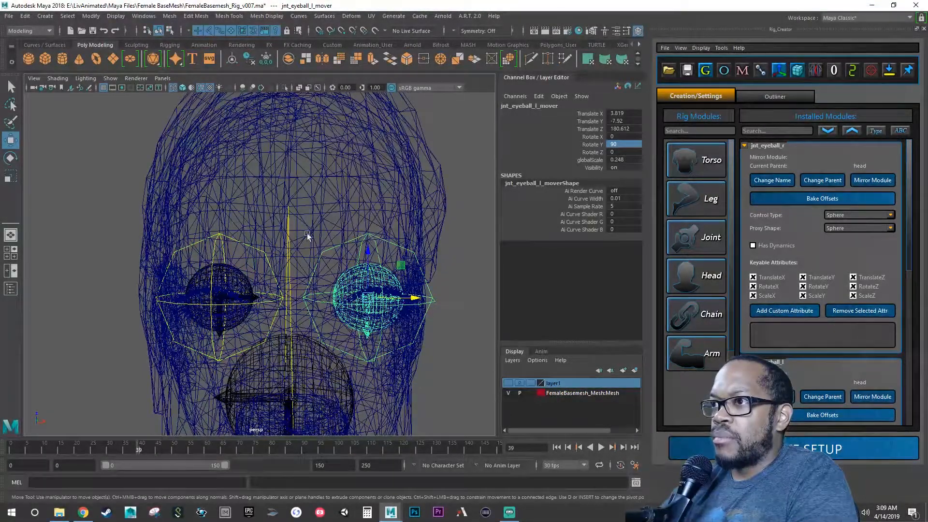
left_click(228, 235)
left_click(217, 236)
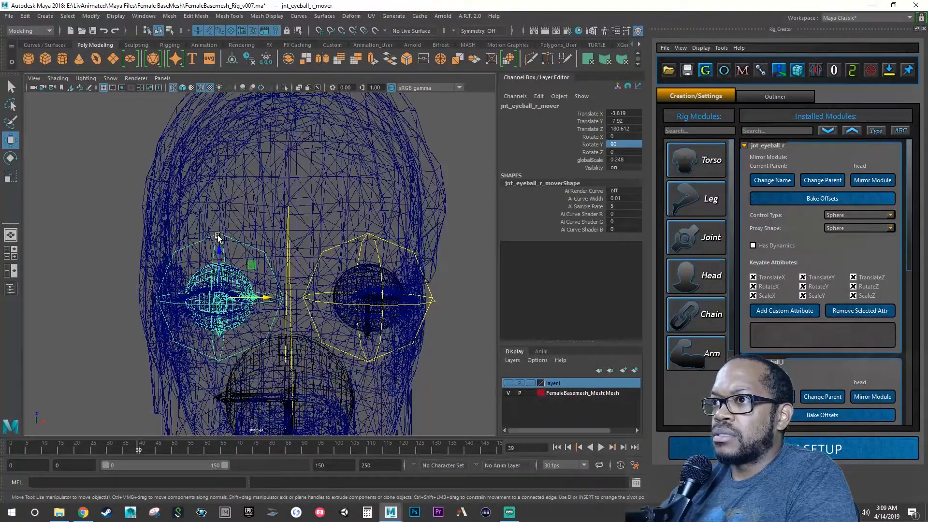
left_click(370, 236, "shift")
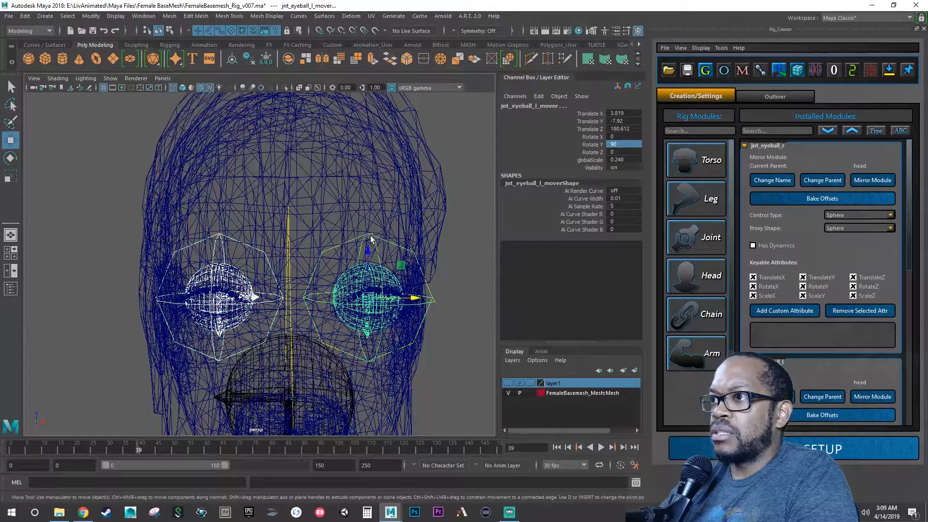
key("ctrl+s")
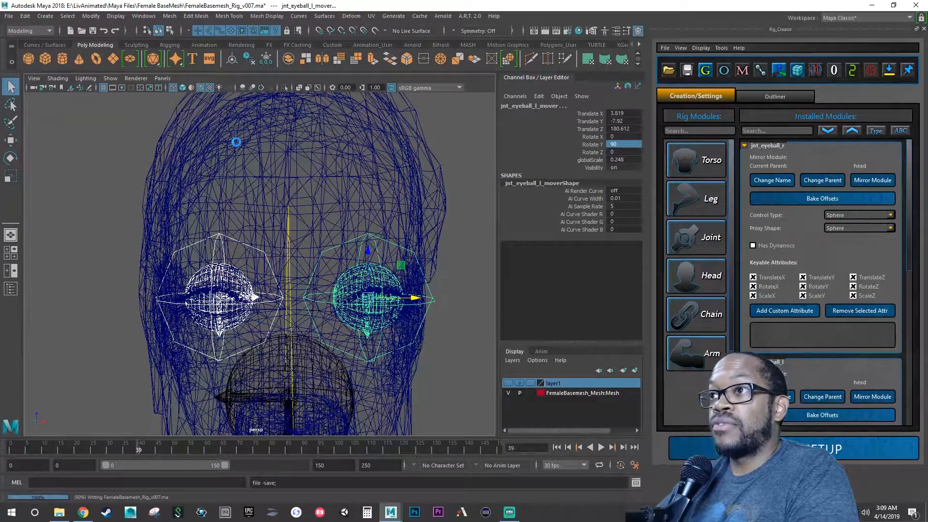
- Display the character's head shaded with its textures instead of as a plain wireframe
key("w")
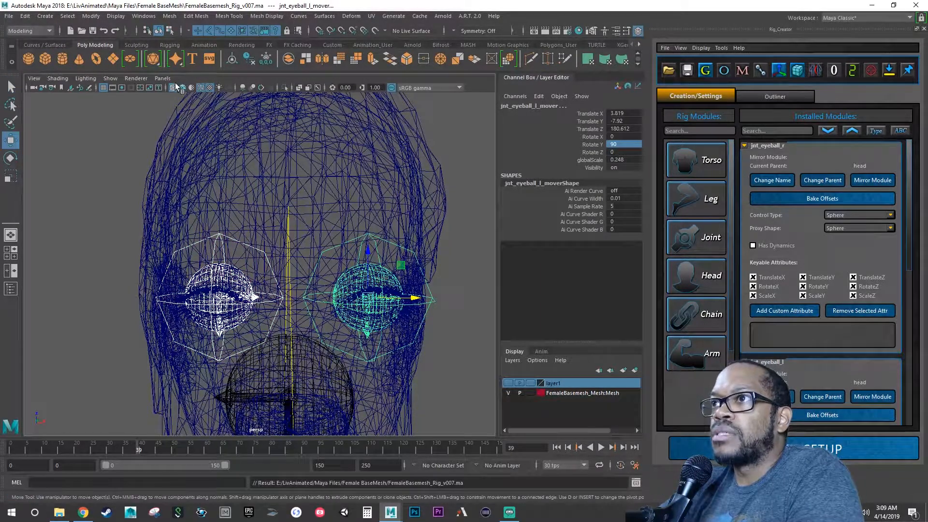
left_click(181, 88)
left_click_drag(258, 200, 254, 199, "alt")
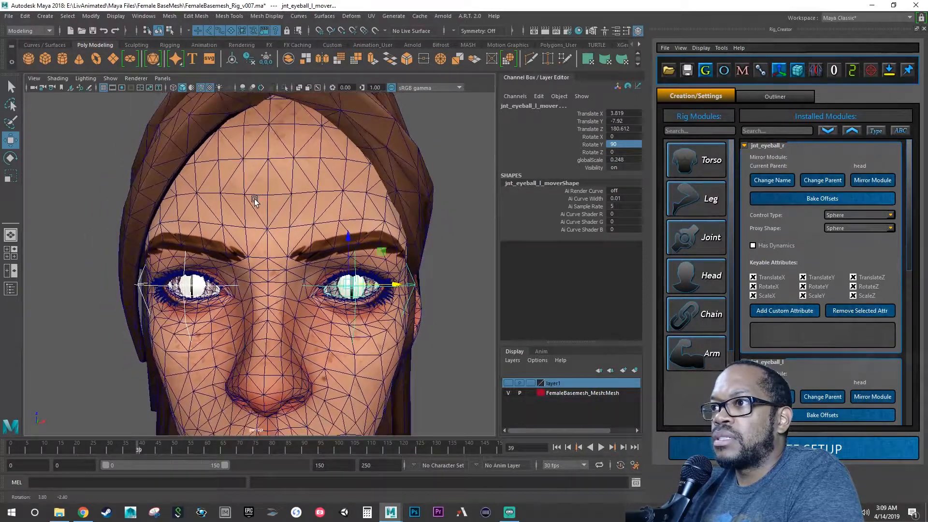
- Try rotating both selected eyeball movers together and undo the rotation
key("e")
left_click_drag(302, 237, 368, 296)
key("ctrl+z")
key("ctrl+z")
- Save the scene with both eyeball movers in place on the head
right_click_drag(368, 296, 297, 294, "alt")
left_click_drag(297, 294, 263, 293, "alt")
key("q")
key("ctrl+s")
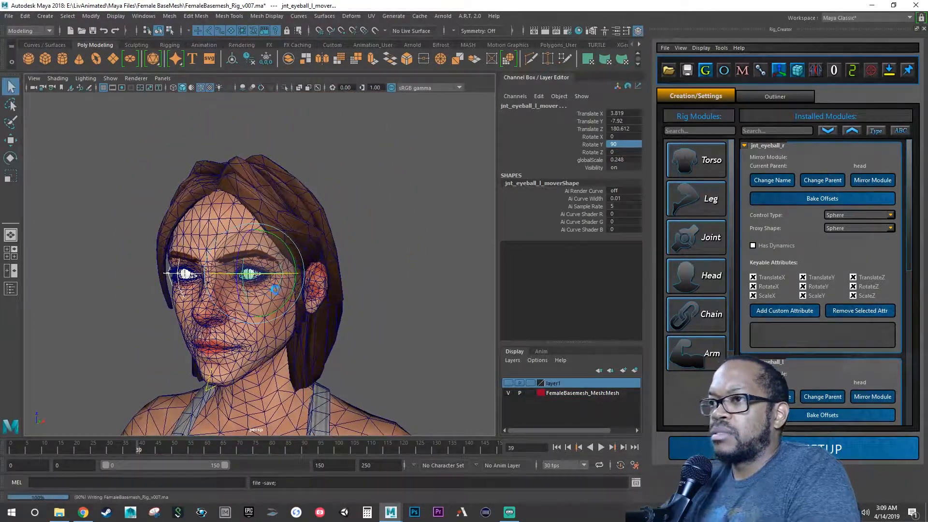
key("e")
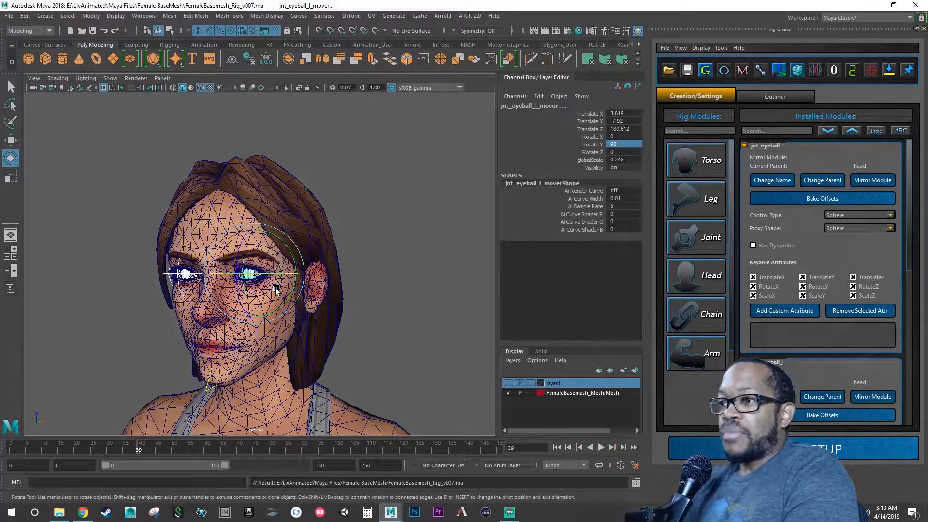
- Examine the left eye up close, checking how the eyelids and lashes surround the eyeball
scroll(344, 285, "up", 5)
left_click_drag(344, 285, 305, 310, "alt")
scroll(330, 295, "up", 2)
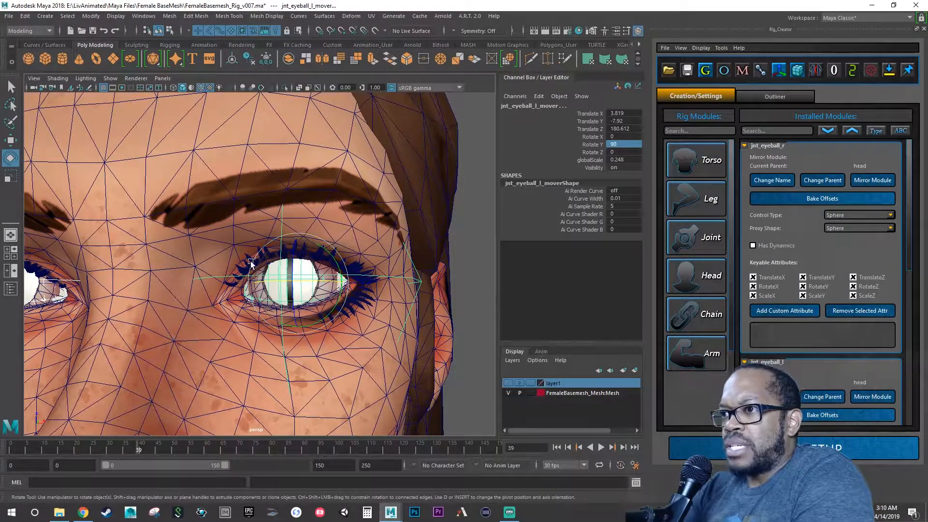
scroll(245, 328, "up", 3)
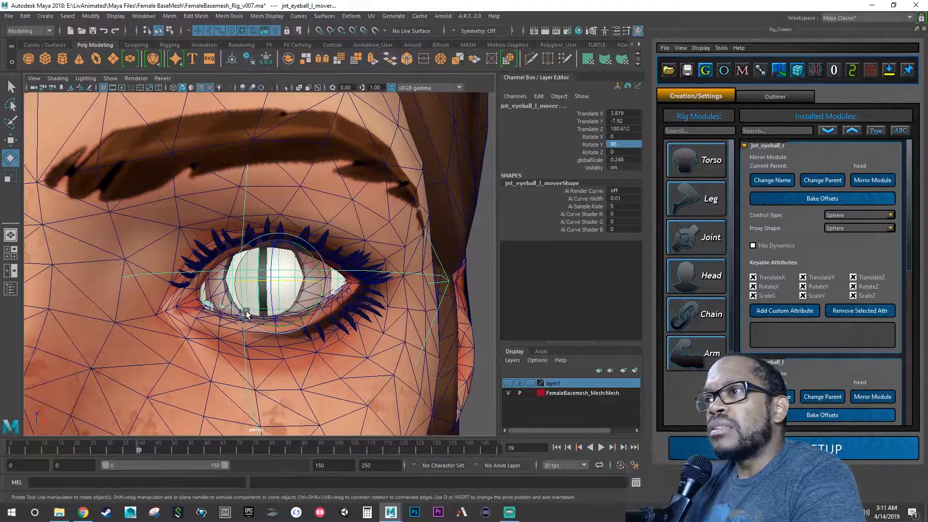
left_click_drag(246, 313, 269, 259, "alt")
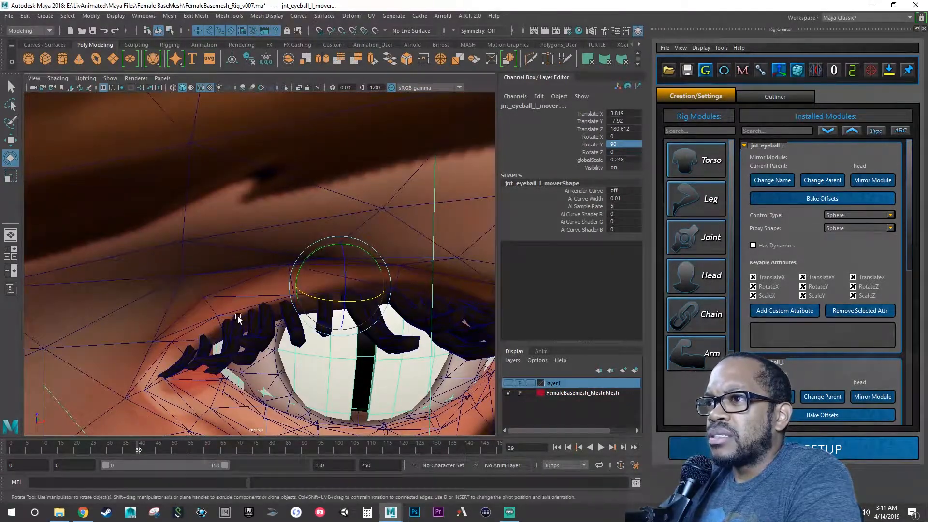
left_click_drag(266, 296, 265, 260, "alt")
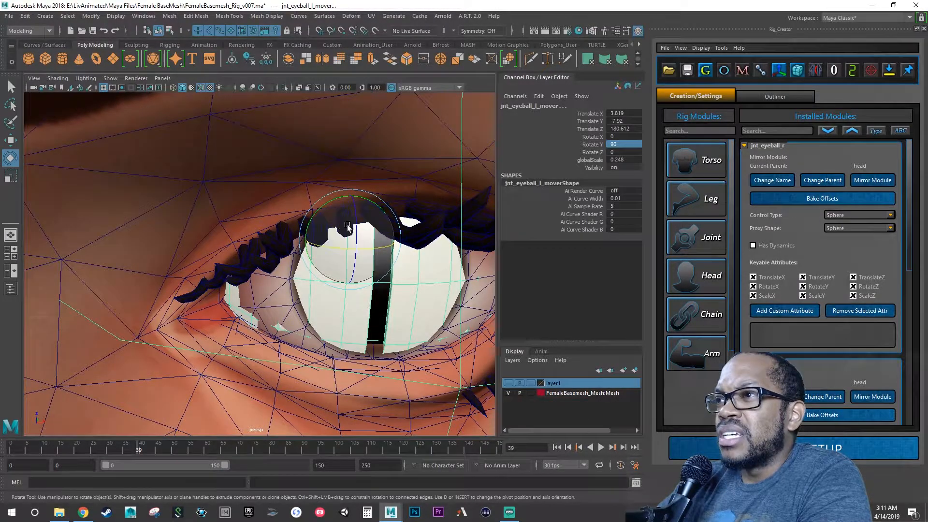
scroll(288, 227, "down", 6)
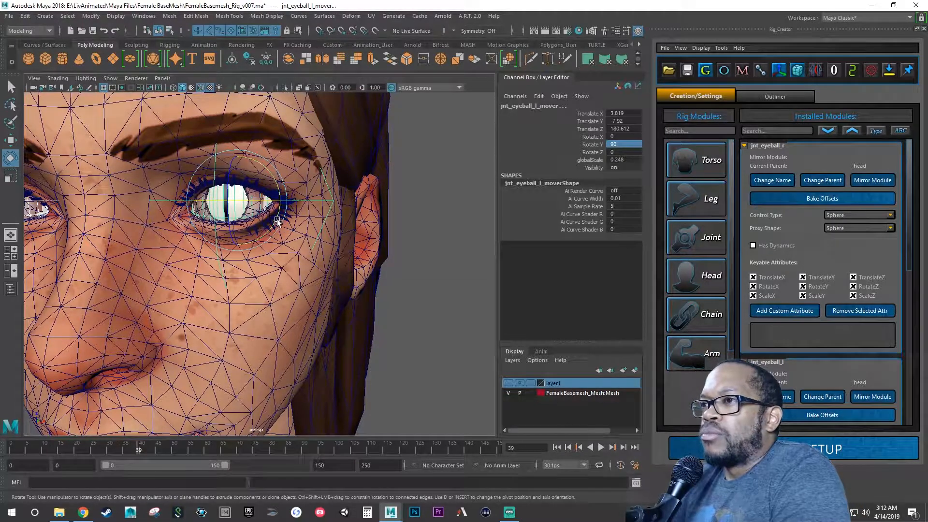
right_click_drag(297, 223, 216, 232, "alt")
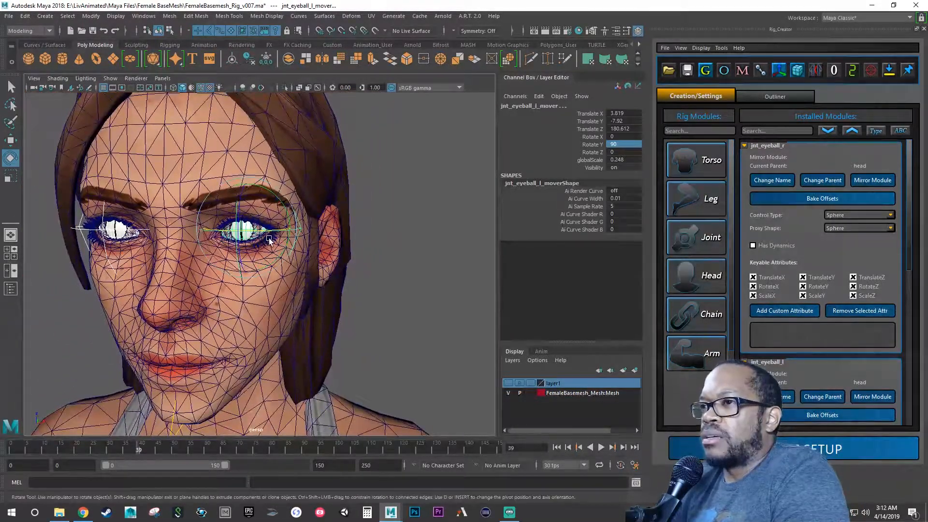
scroll(280, 255, "down", 1)
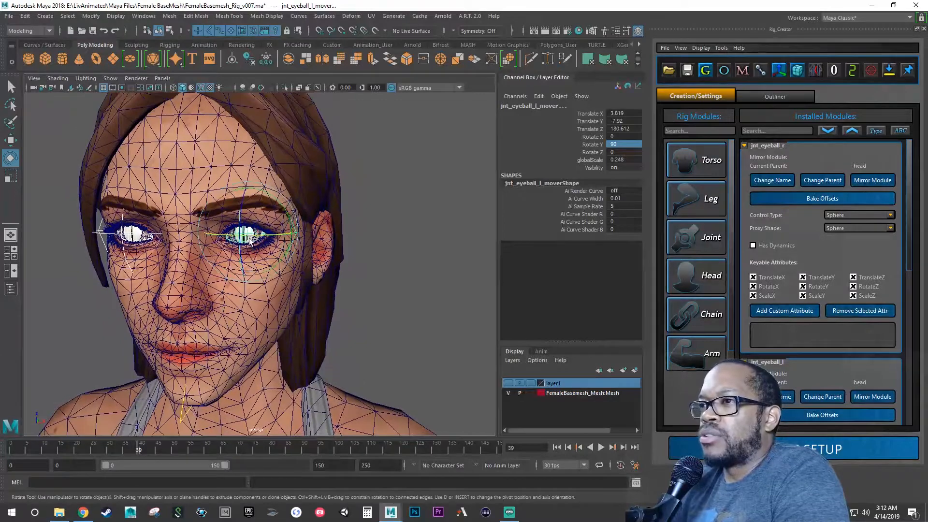
- Deselect the eyeball movers and save the current scene file
left_click(433, 274)
key("q")
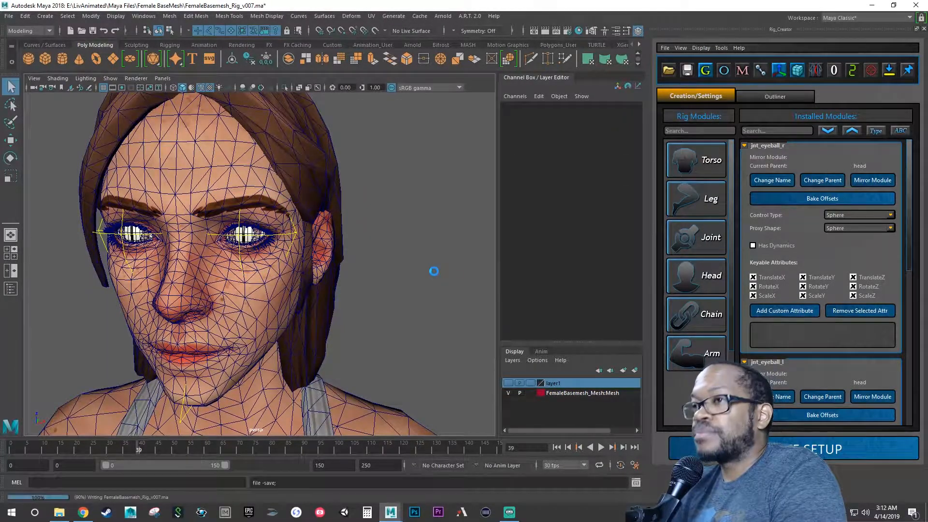
key("ctrl+s")
key("e")
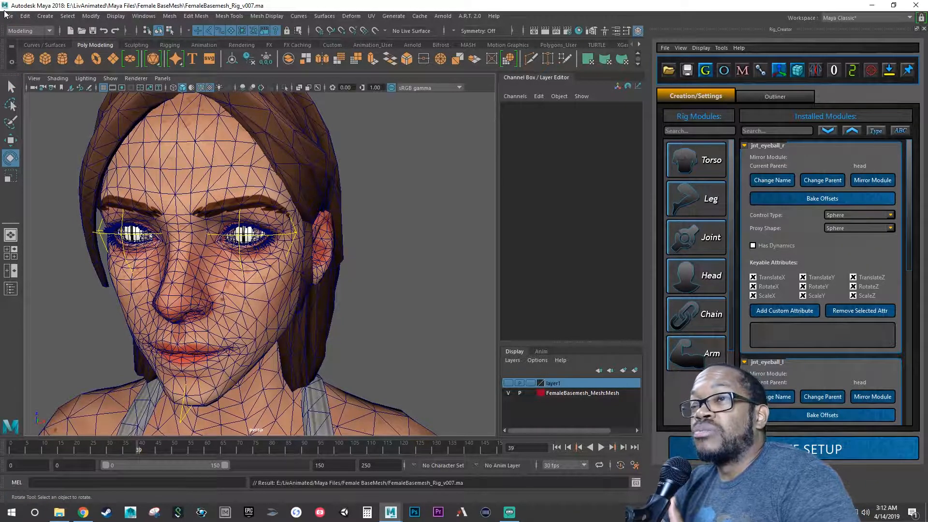
- Save the scene as a new version named FemaleBasemesh_Rig_v008.ma in the Female BaseMesh folder
left_click(9, 16)
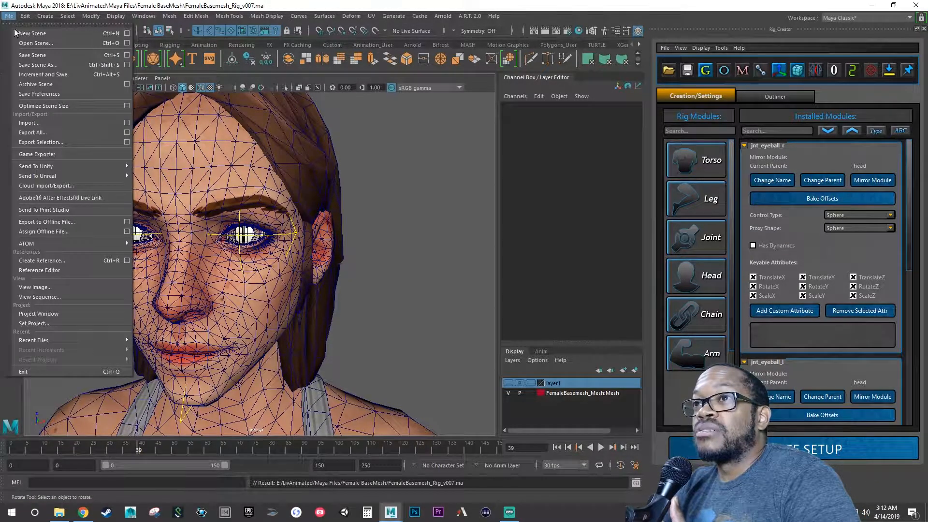
left_click(38, 65)
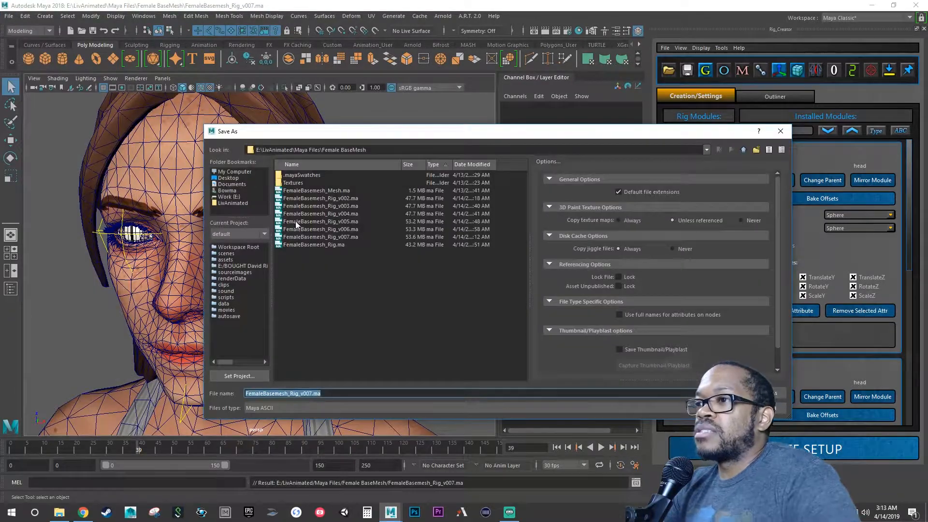
left_click(312, 393)
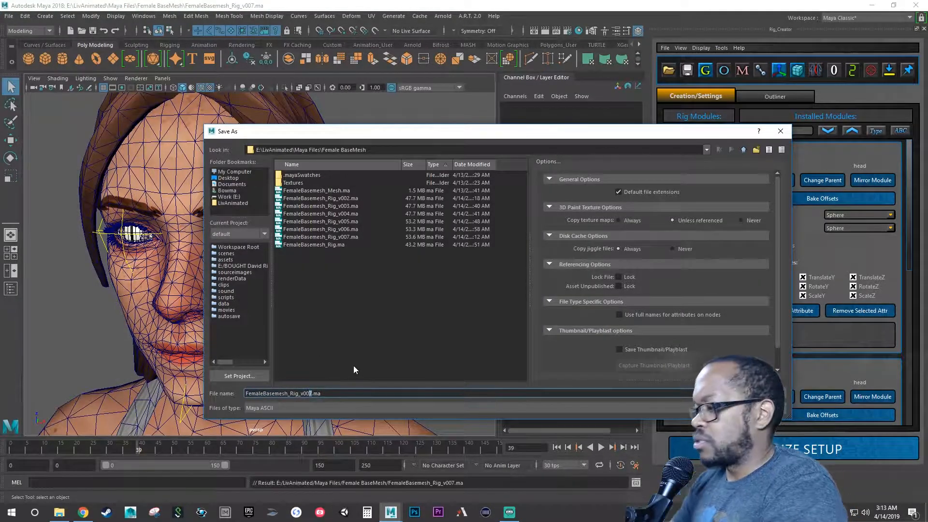
type("8")
key("Return")
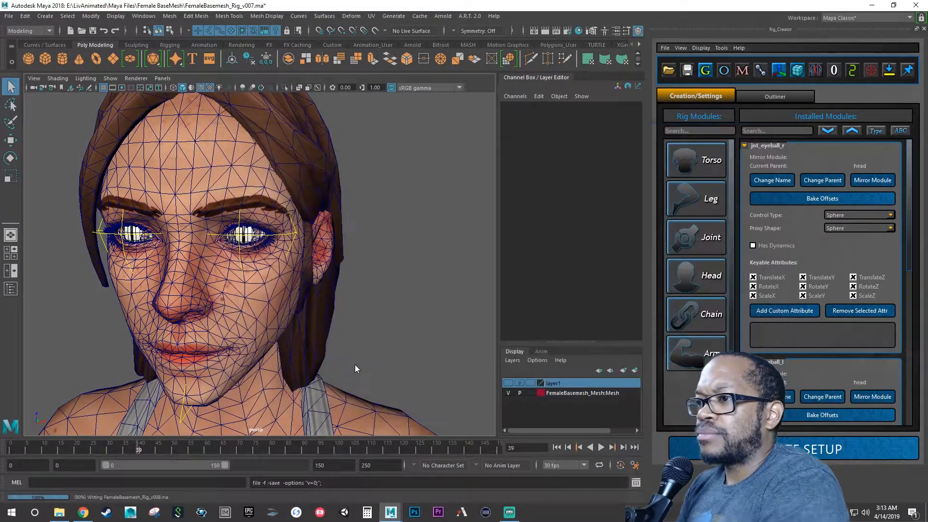
key("e")
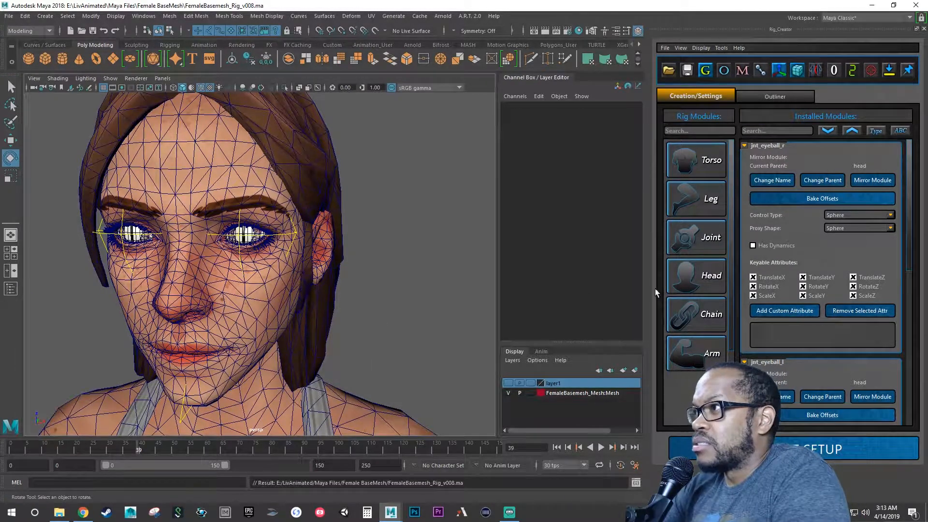
- Start adding a new Joint module and choose head as its parent bone
left_click(699, 238)
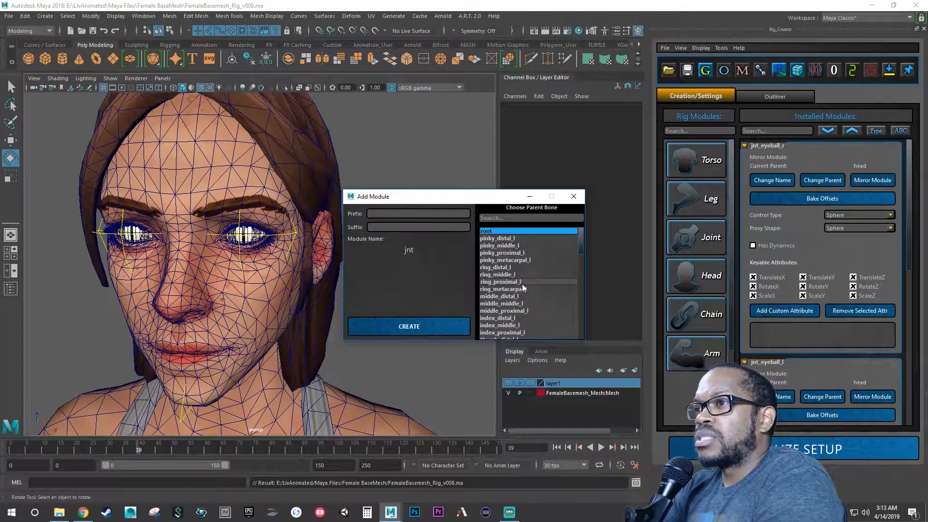
scroll(520, 286, "down", 5)
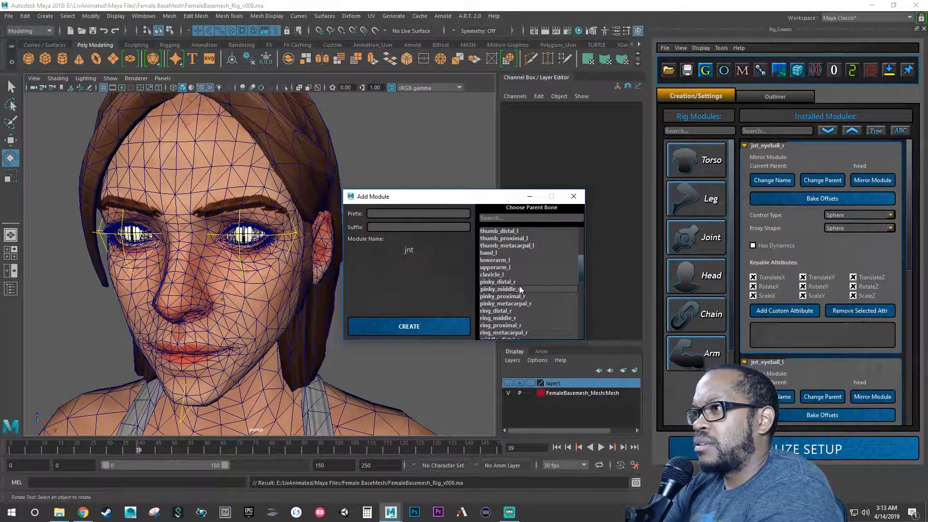
scroll(519, 289, "down", 5)
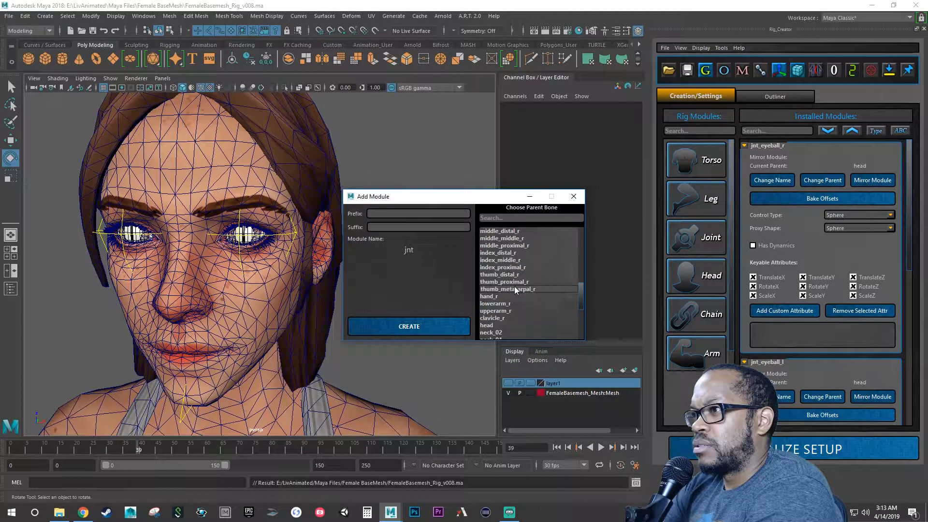
scroll(514, 286, "down", 1)
left_click(486, 303)
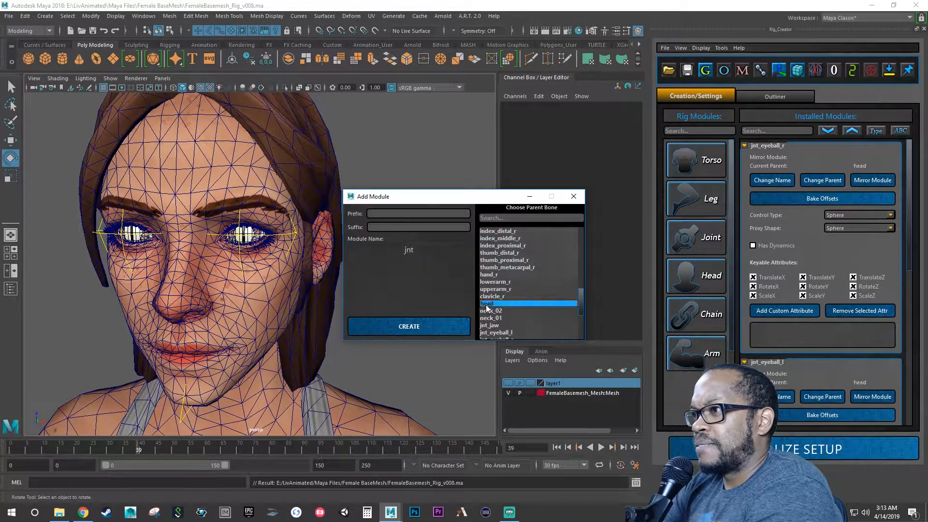
- Give the new joint module the suffix eyelid_l_upper and create it under the head bone
left_click(417, 228)
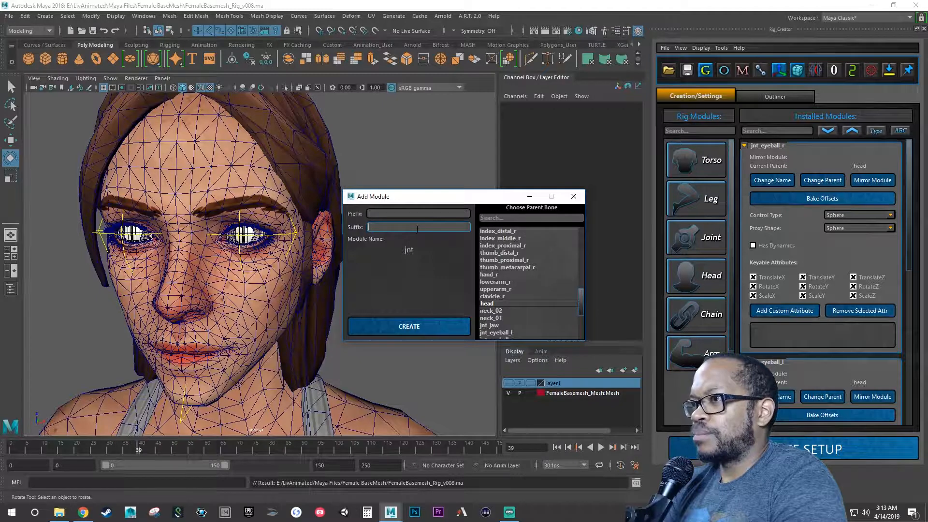
type("eyelid_")
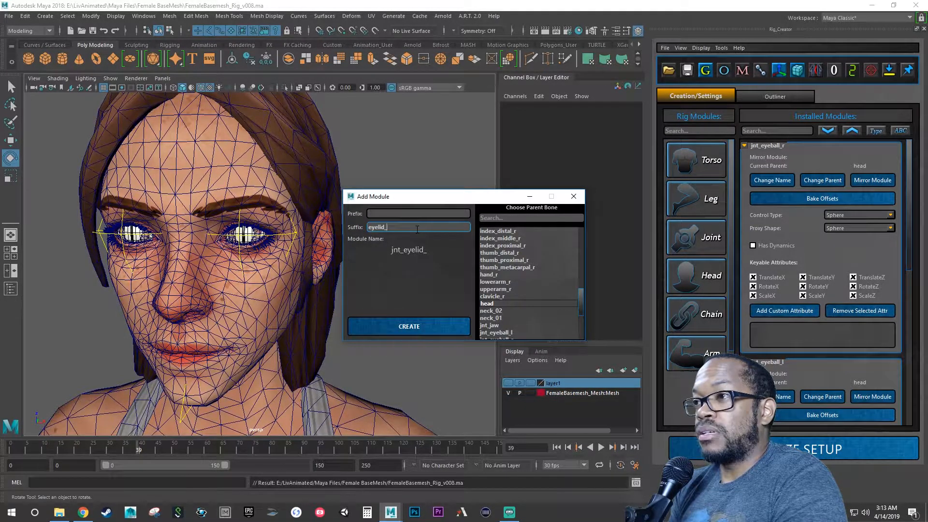
type("l")
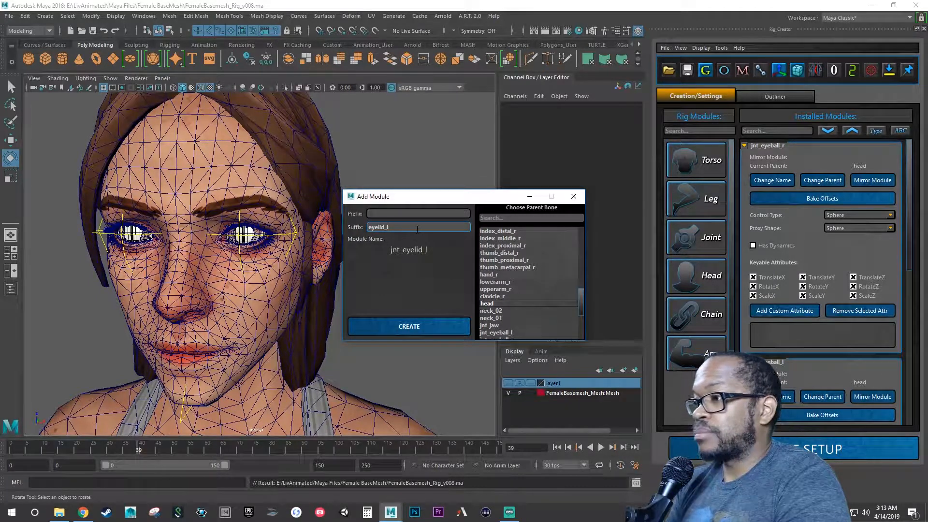
type("-")
key("BackSpace")
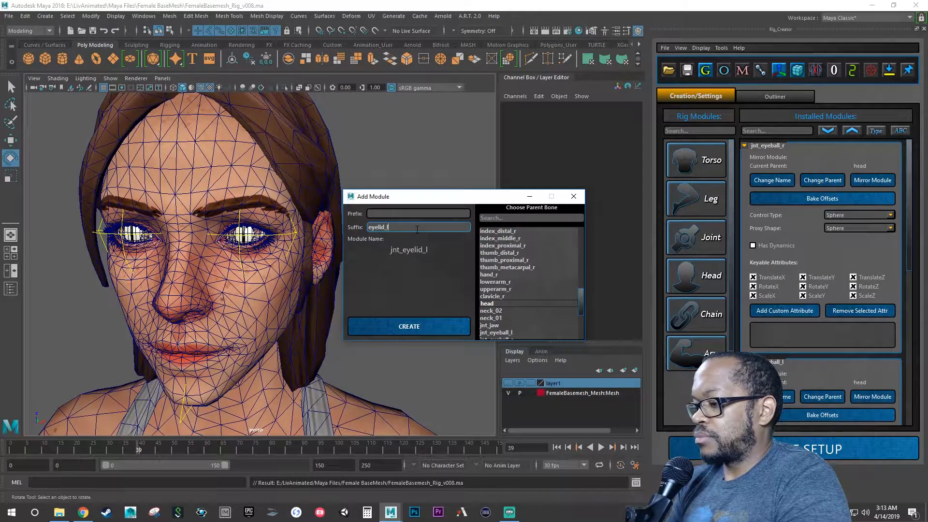
type("_upper")
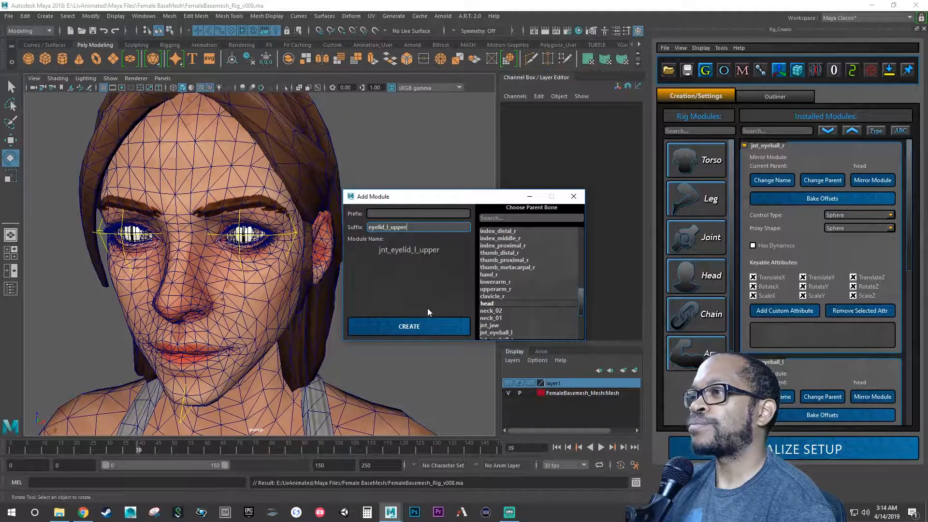
left_click(433, 329)
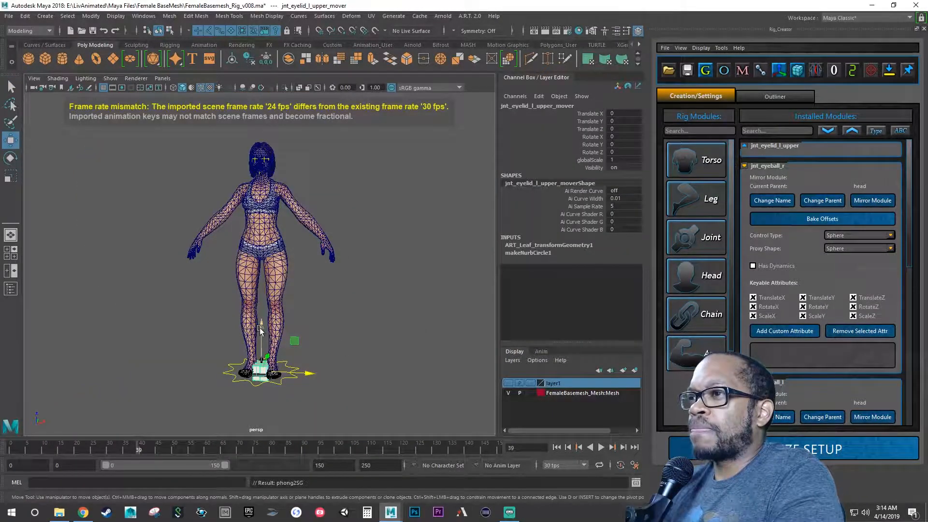
- Raise the upper left eyelid mover to about 176.7 in Translate Z and offset it beside the head to about 16.9 in Translate X
left_click_drag(260, 330, 274, 120)
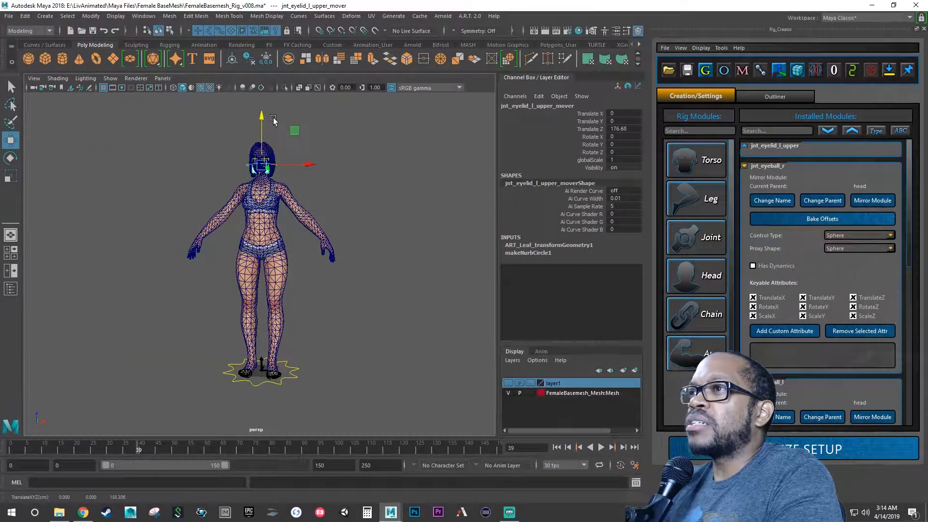
key("f")
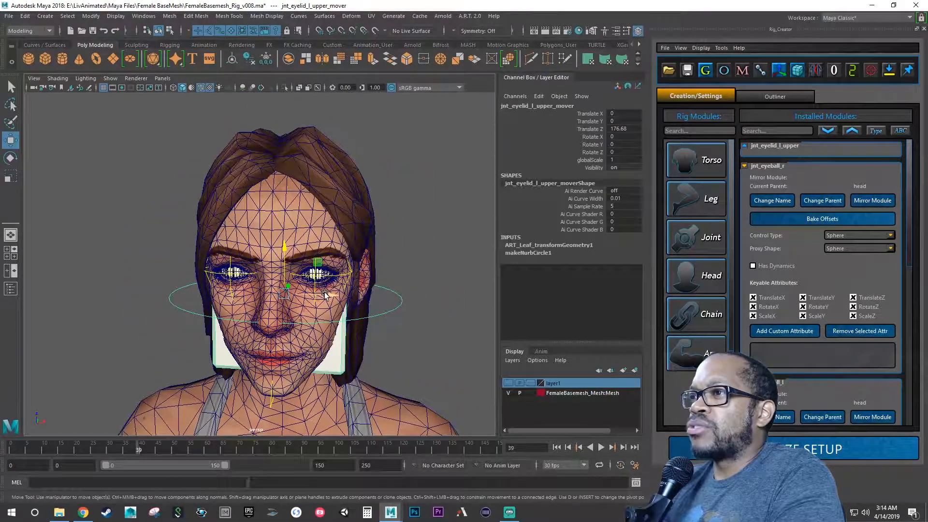
left_click_drag(325, 294, 433, 309)
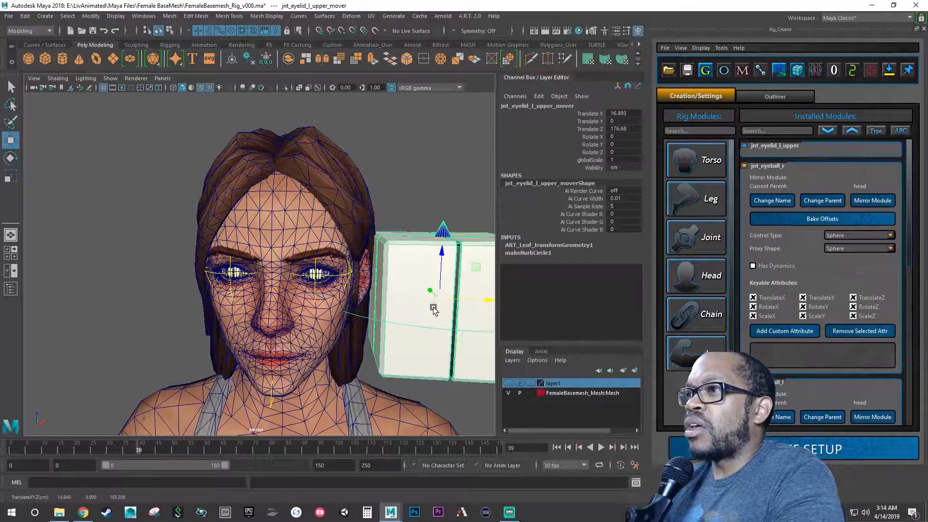
middle_click_drag(433, 309, 370, 290, "alt")
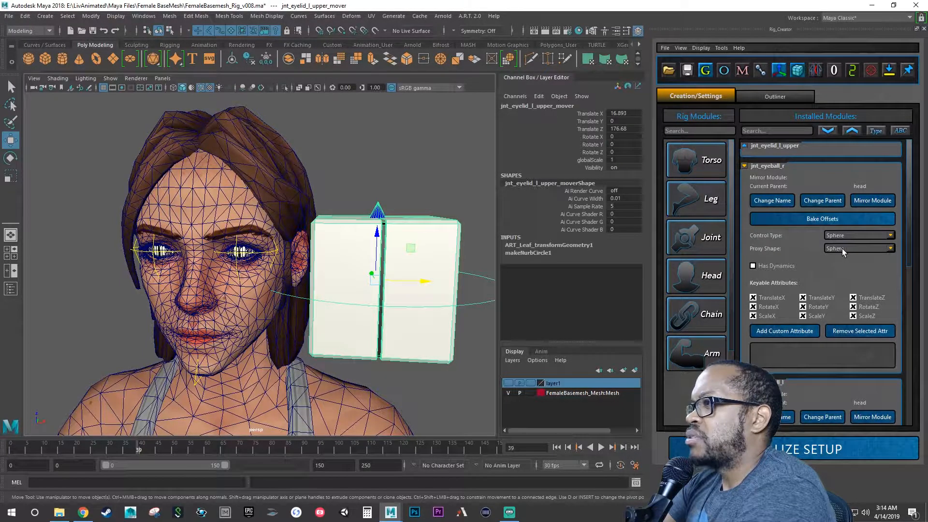
left_click(842, 235)
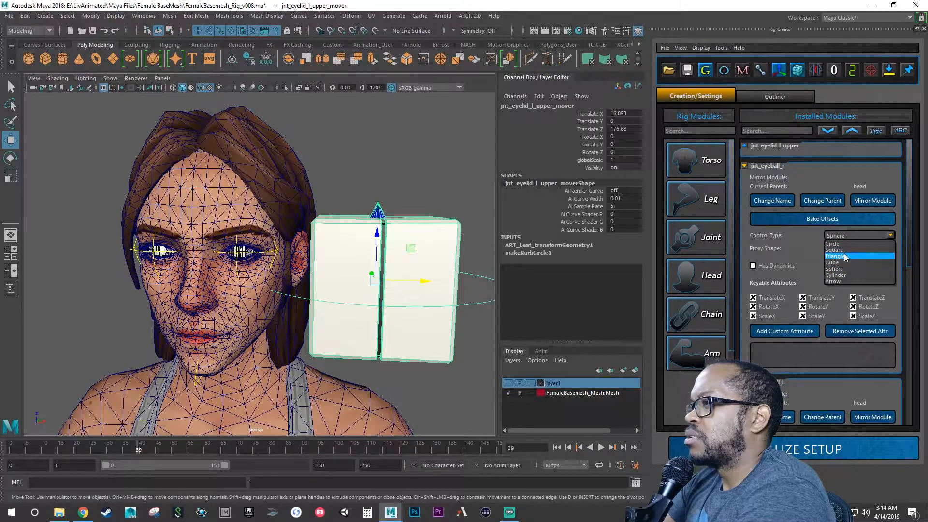
left_click(834, 281)
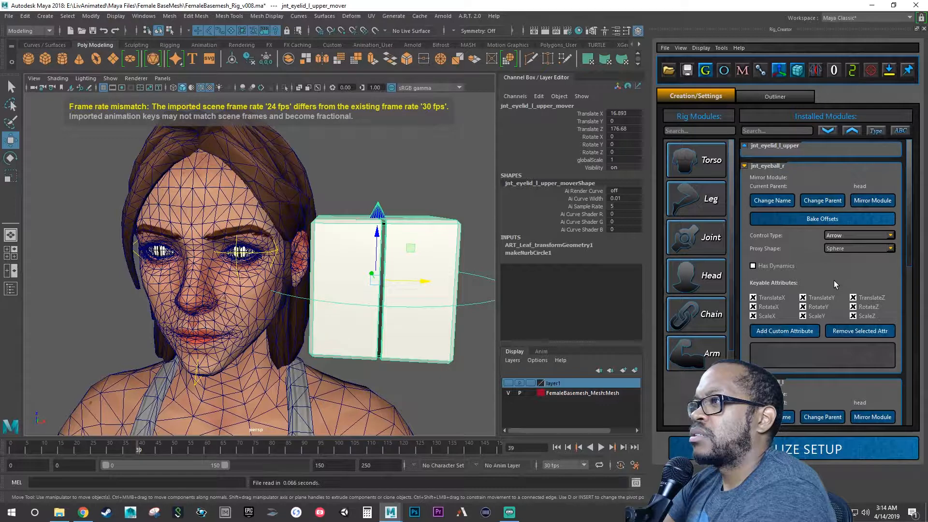
left_click(843, 233)
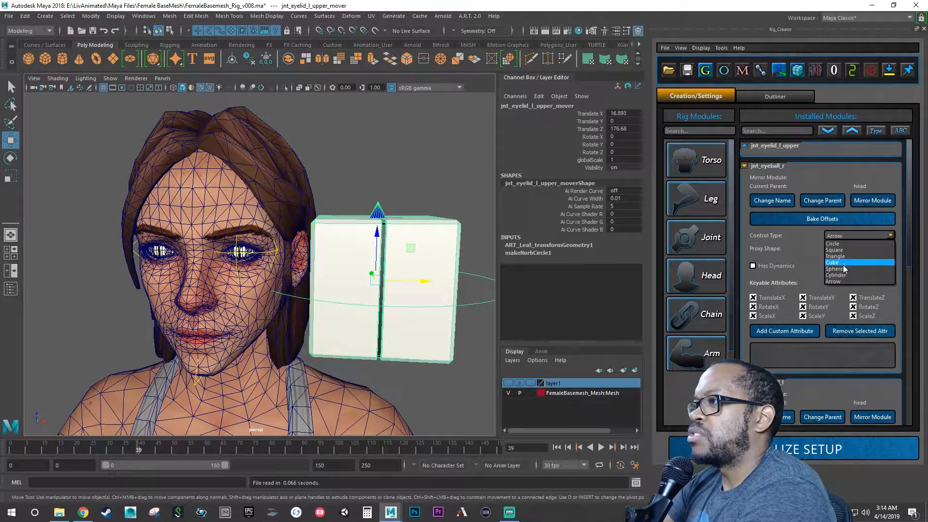
left_click(843, 269)
- Collapse the settings of both eyeball modules and expand those of jnt_eyelid_l_upper
left_click(745, 166)
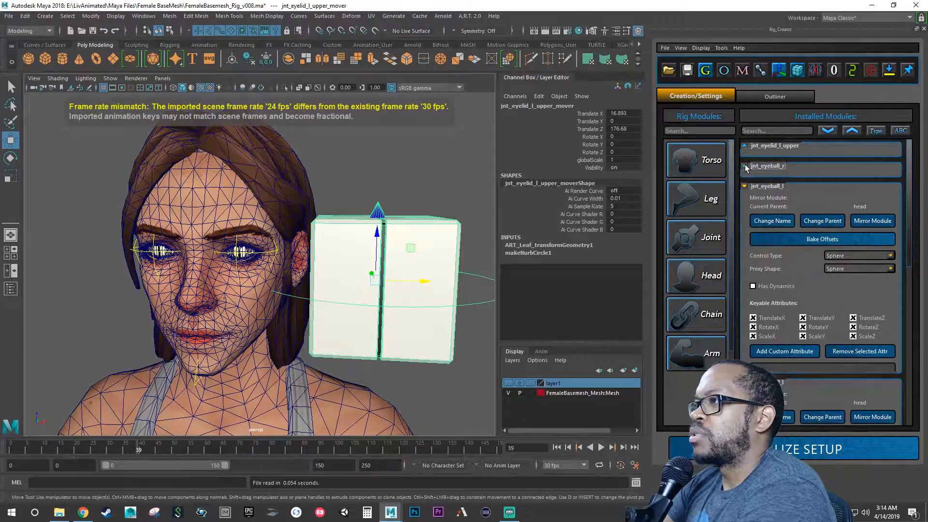
left_click(744, 184)
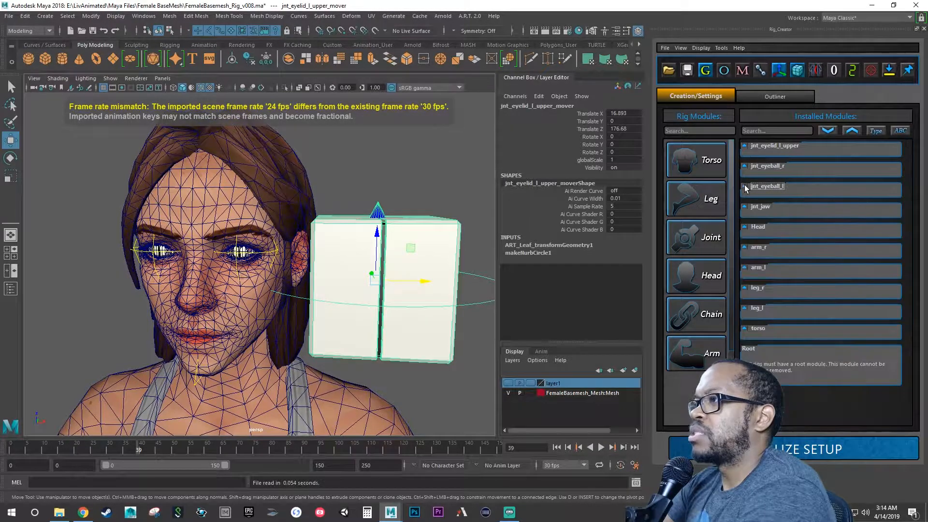
left_click(744, 144)
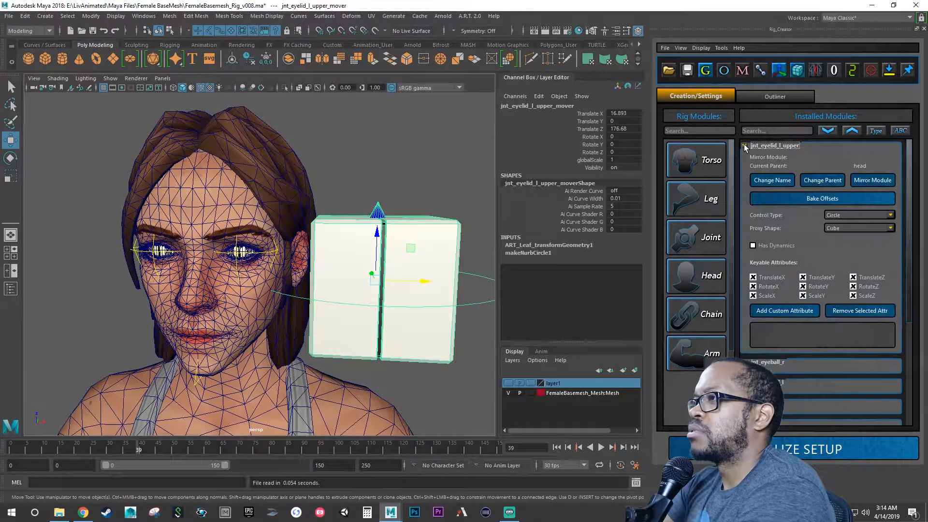
- Try the Arrow and Cylinder control types on the jnt_eyelid_l_upper module
left_click(854, 215)
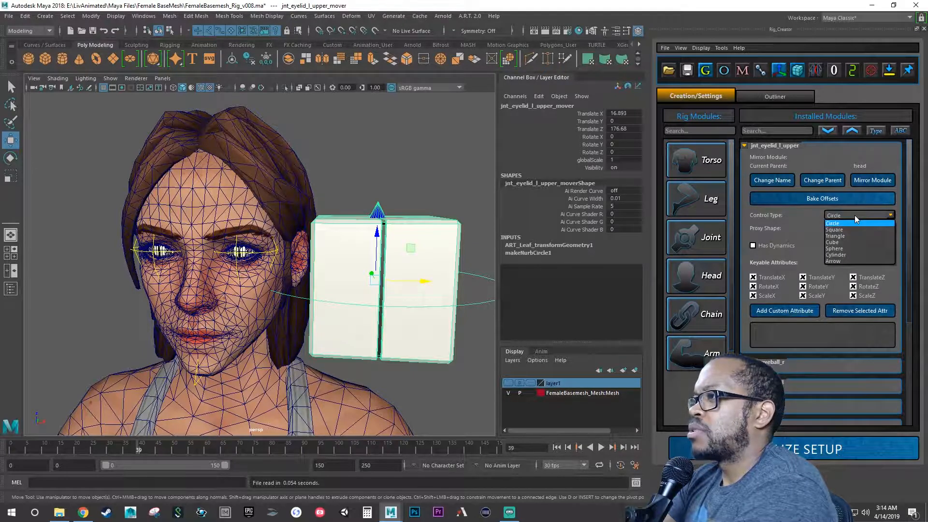
left_click(853, 261)
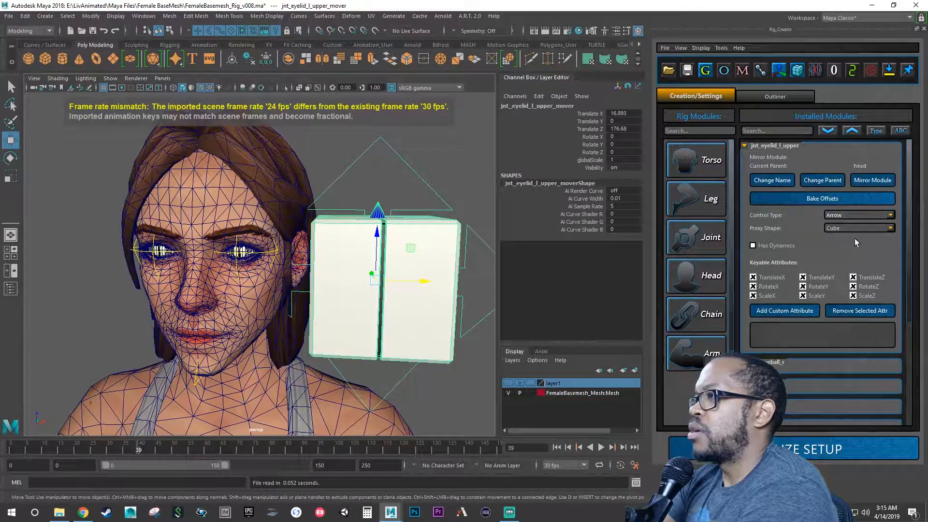
left_click(857, 214)
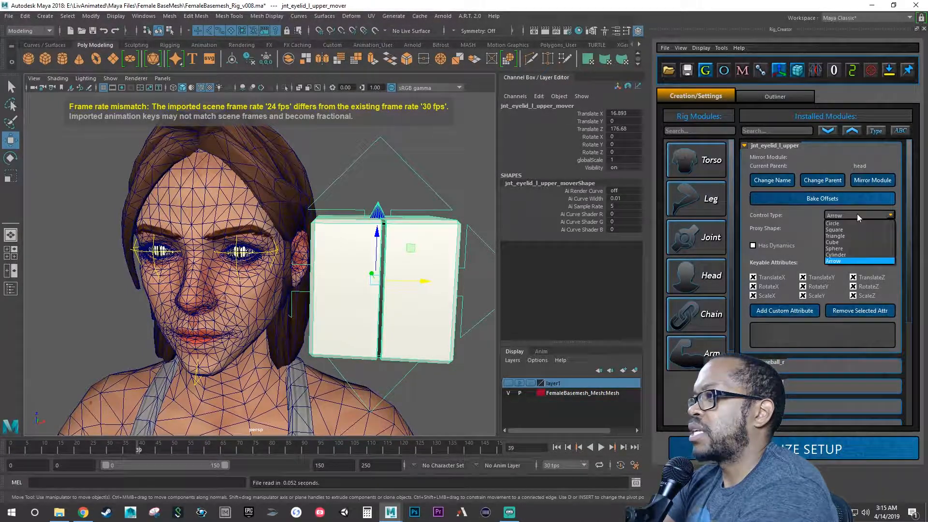
left_click(851, 254)
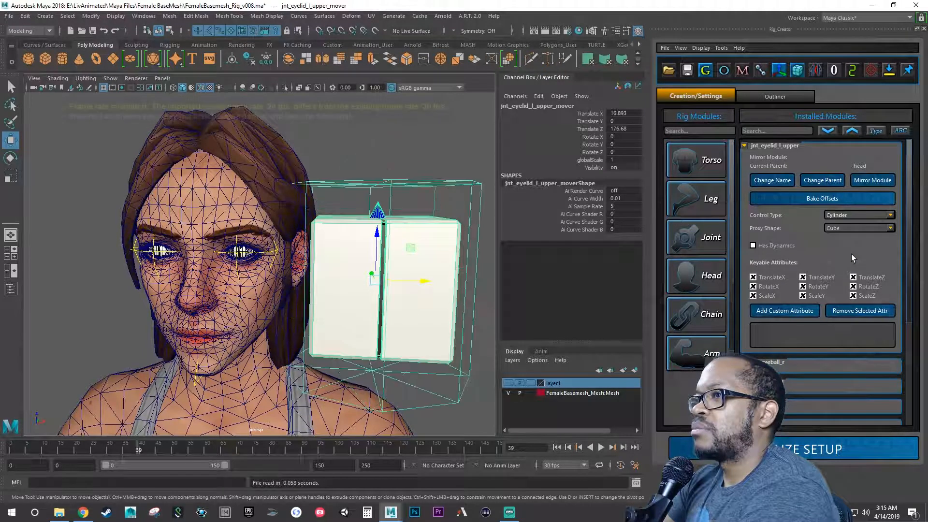
- Set the control type of the jnt_eyelid_l_upper module to Triangle
left_click(859, 216)
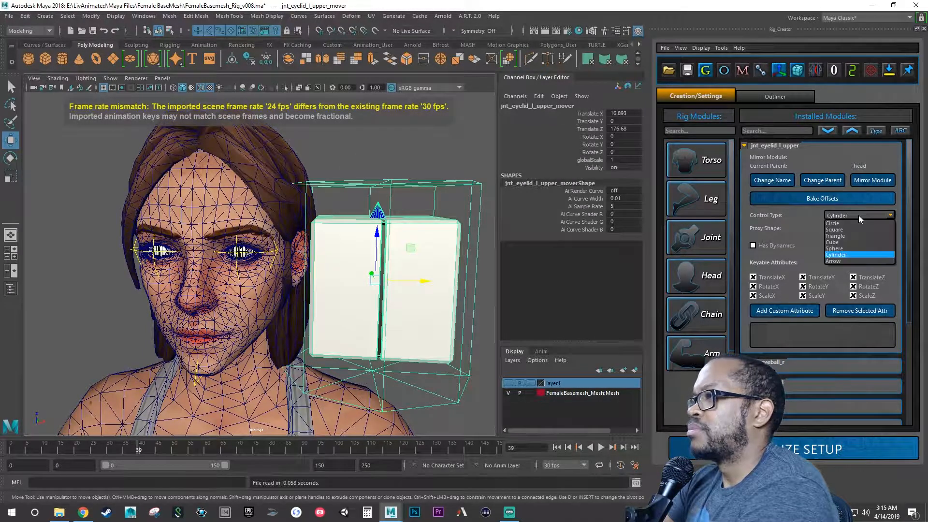
left_click(843, 236)
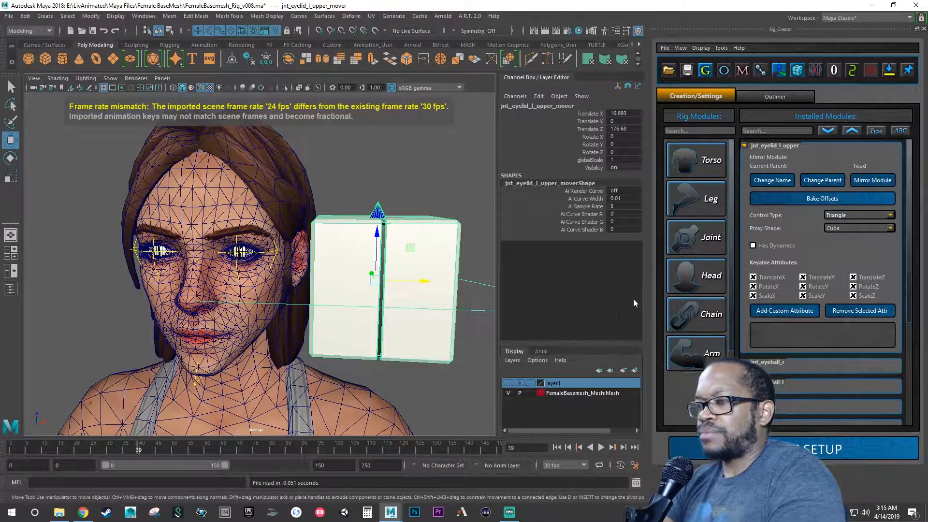
mouse_move(422, 303)
left_mouse_down("alt")
mouse_move(387, 311)
mouse_move(413, 303)
left_mouse_up("alt")
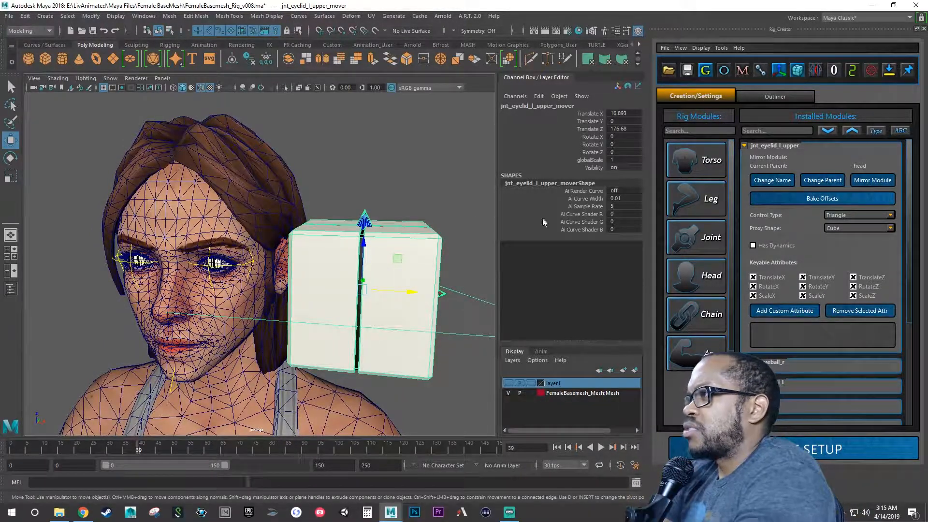
- Try the Cone proxy shape on the jnt_eyelid_l_upper module and return it to Cube
left_click(846, 229)
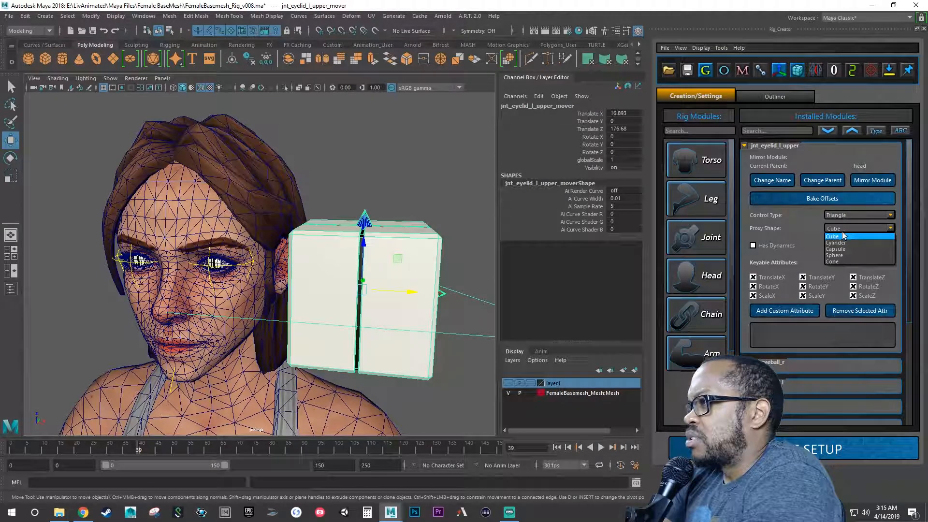
left_click(843, 261)
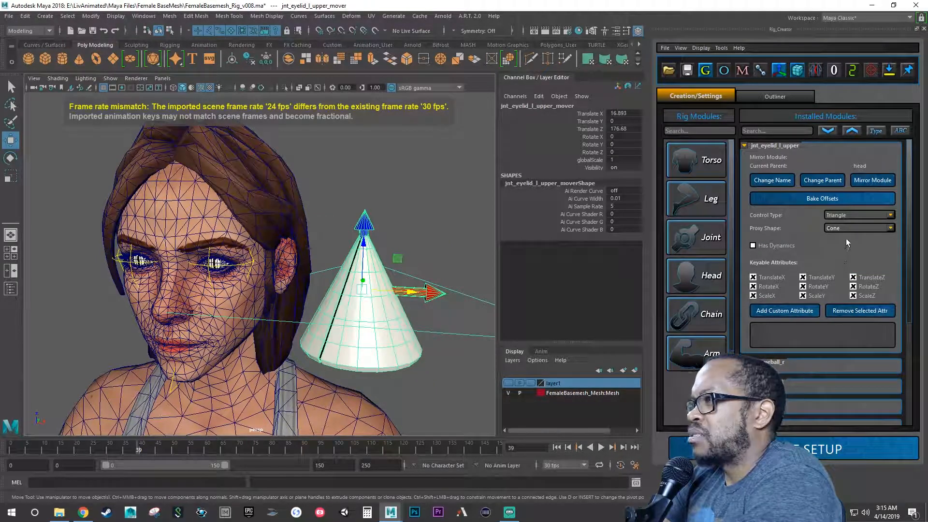
left_click(848, 225)
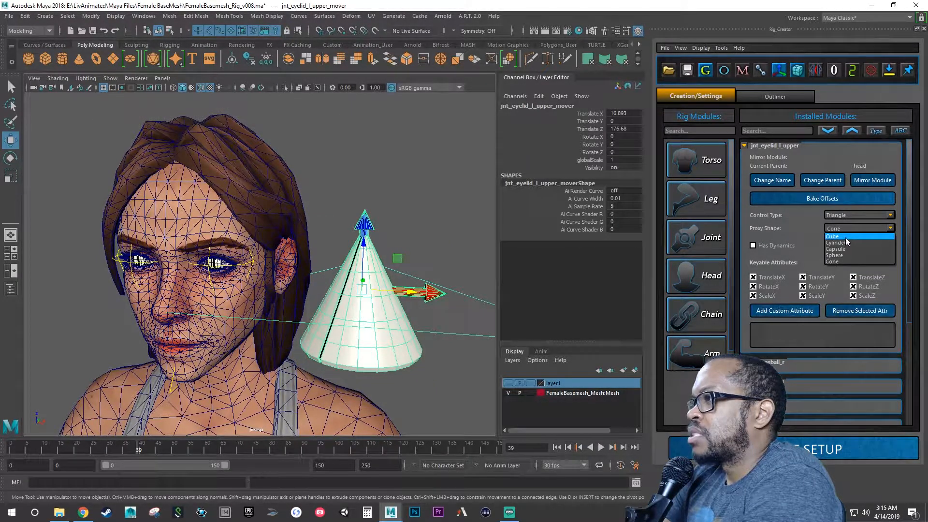
left_click(845, 236)
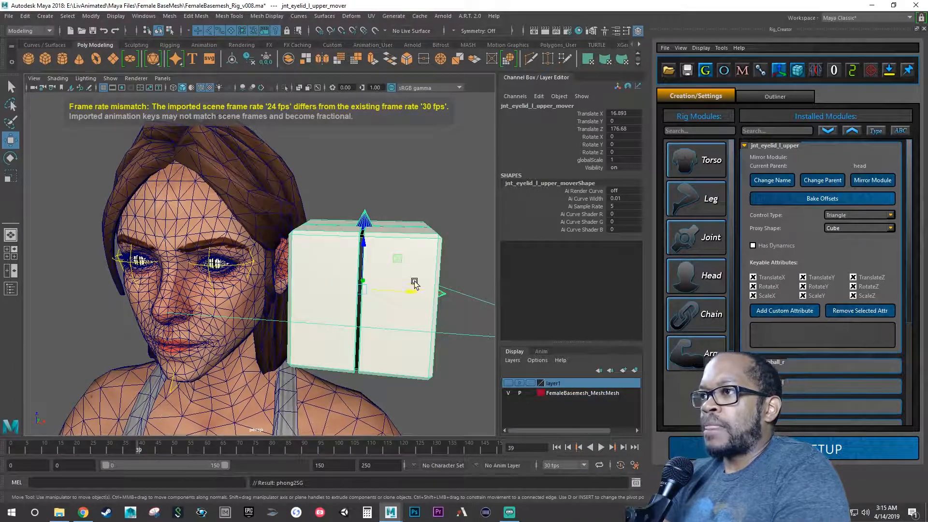
- Copy the left eyeball mover's Translate X value of 3.819 into Translate X of the upper left eyelid mover
left_click_drag(396, 290, 437, 270, "alt")
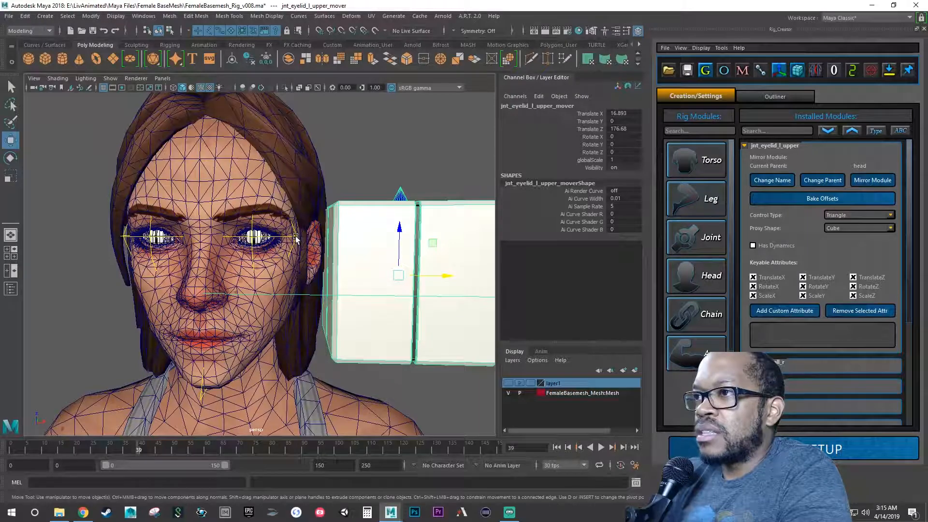
left_click(296, 239)
left_click_drag(363, 249, 363, 242, "alt")
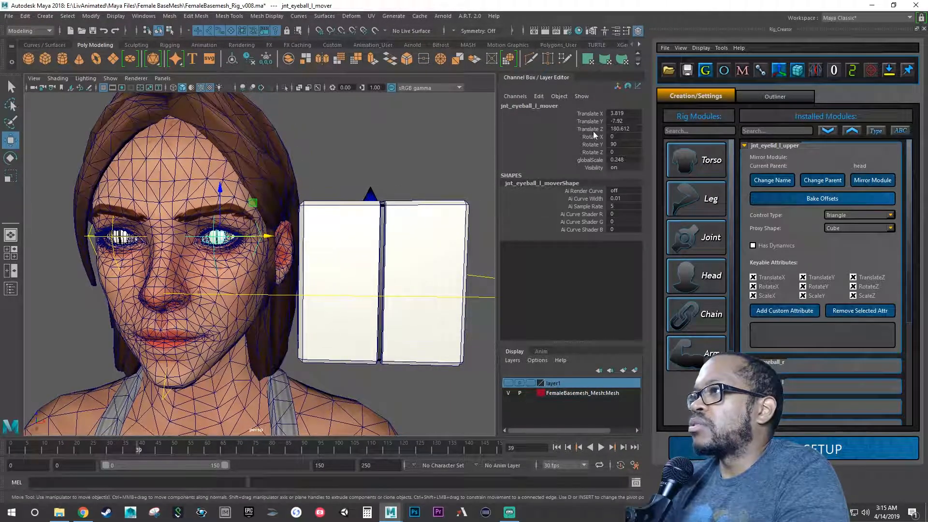
double_click(616, 113)
key("ctrl+c")
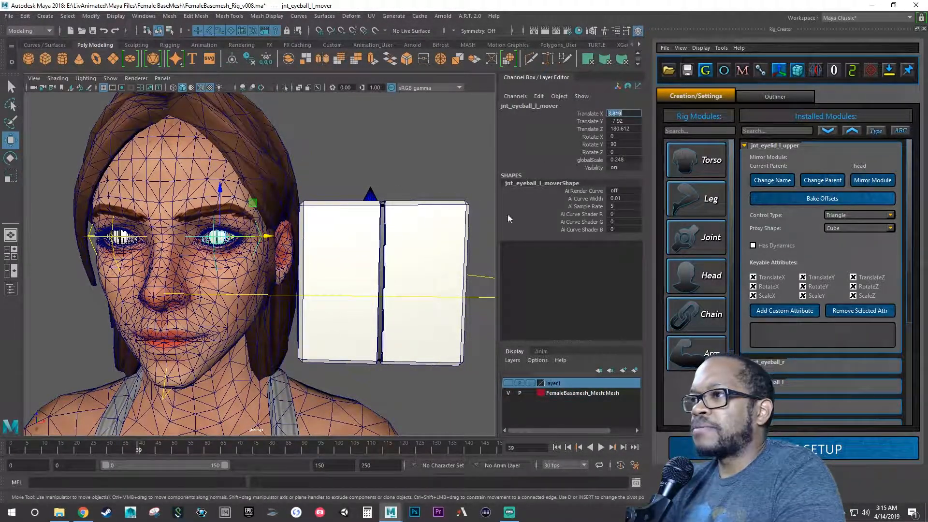
left_click(486, 276)
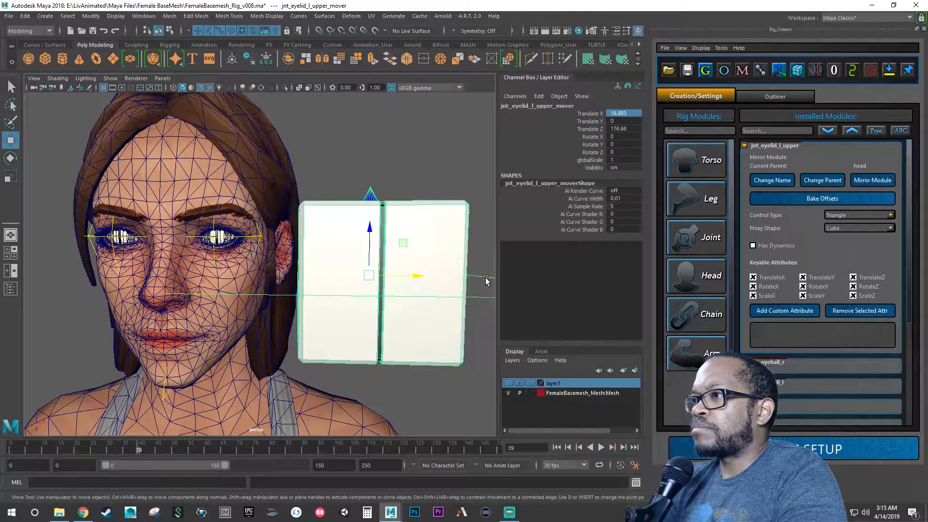
double_click(623, 114)
key("ctrl+v")
key("Return")
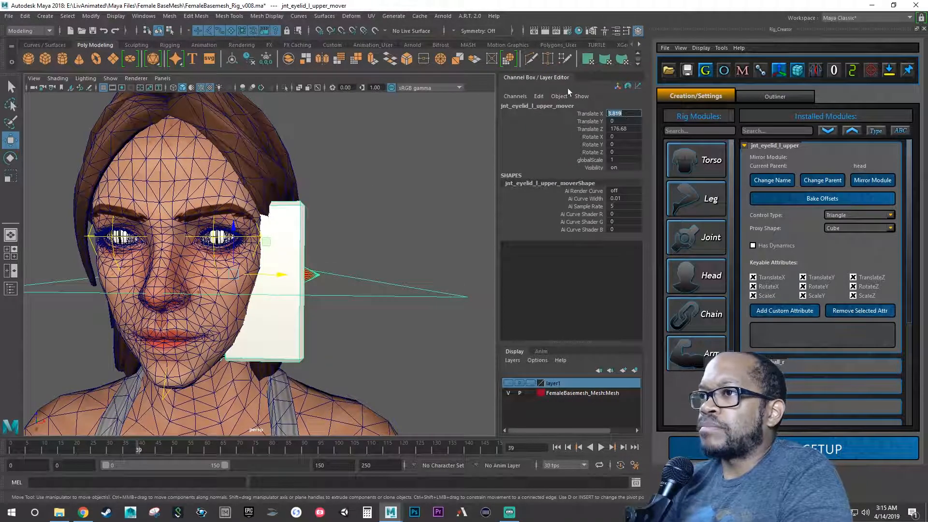
- Copy the left eyeball mover's Translate Y value of -7.92 into Translate Y of the upper left eyelid mover
left_click(233, 226)
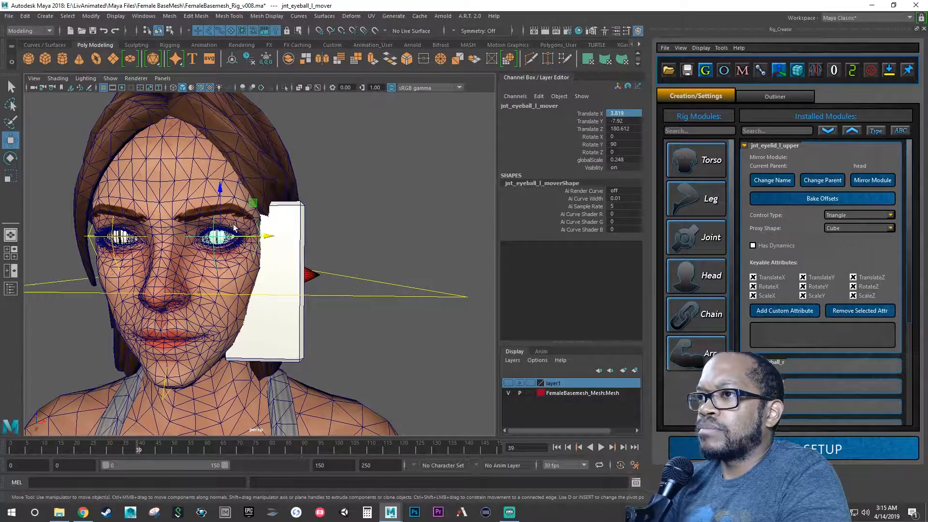
double_click(623, 121)
key("ctrl+c")
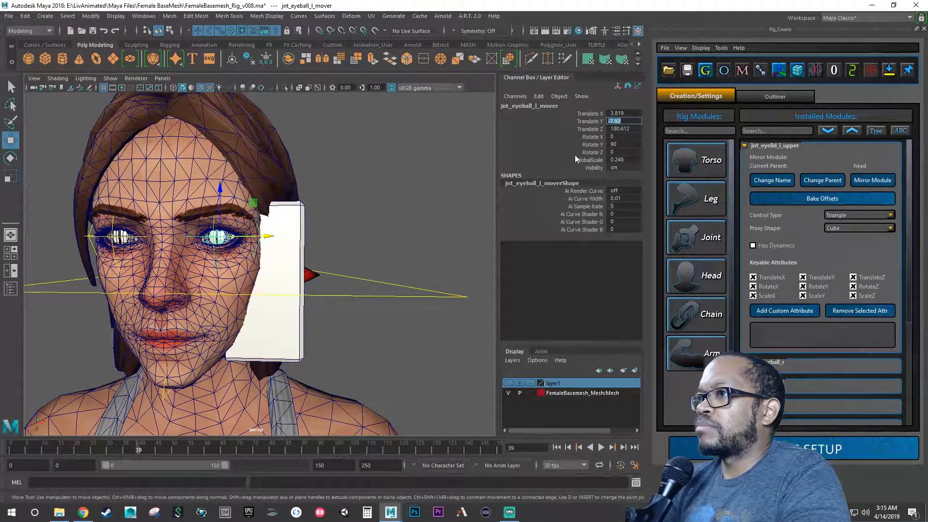
left_click(434, 292)
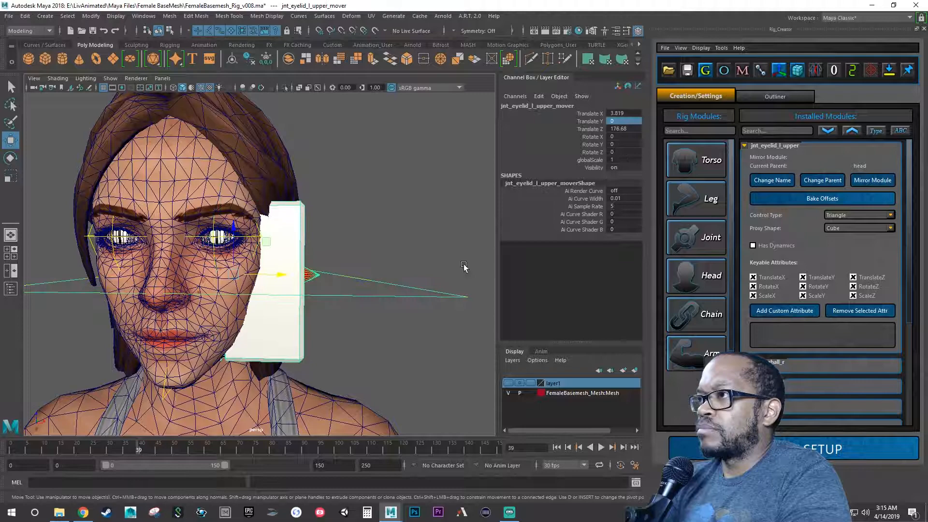
double_click(613, 121)
key("ctrl+v")
key("Return")
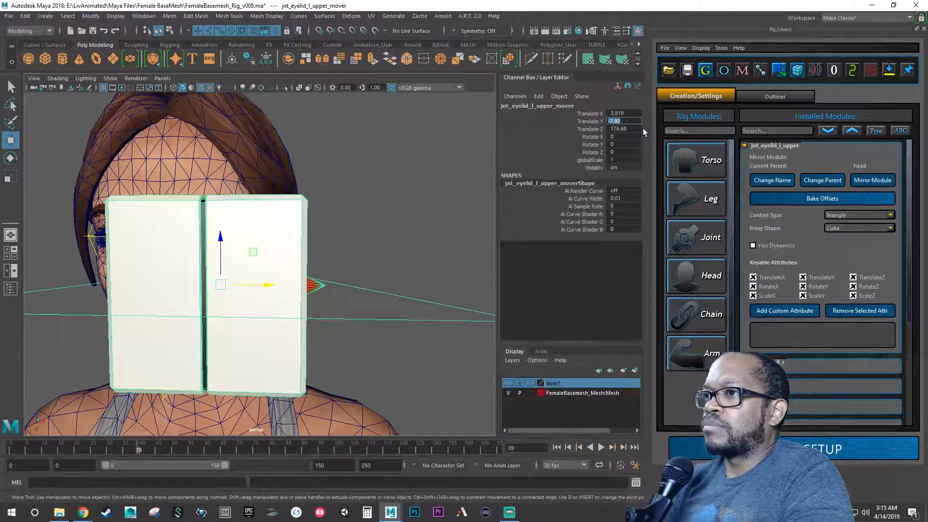
- Switch the perspective viewport to wireframe display to see through the large eyelid proxy cubes
left_click_drag(360, 277, 186, 90, "alt")
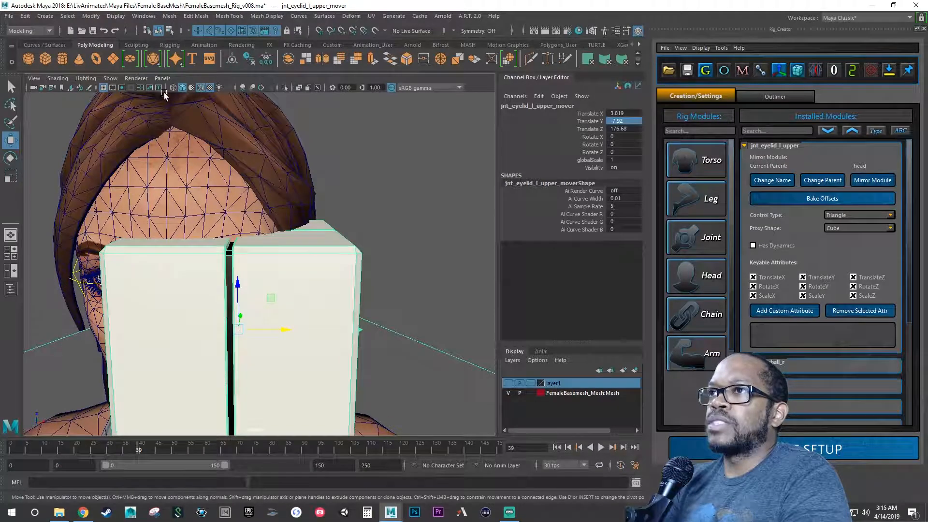
left_click(173, 87)
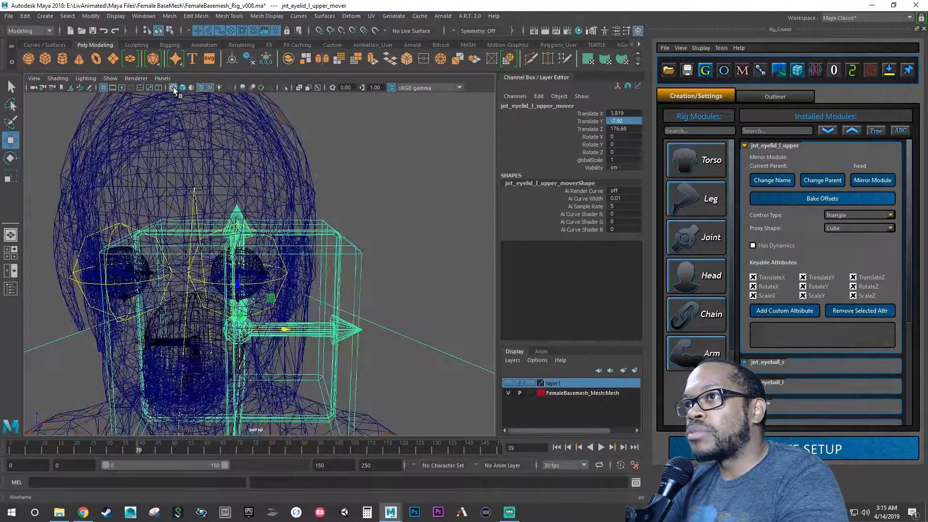
- Try the Reference display type on the FemaleBasemesh_Mesh:Mesh layer and try to open that layer's settings for editing
left_click(282, 269)
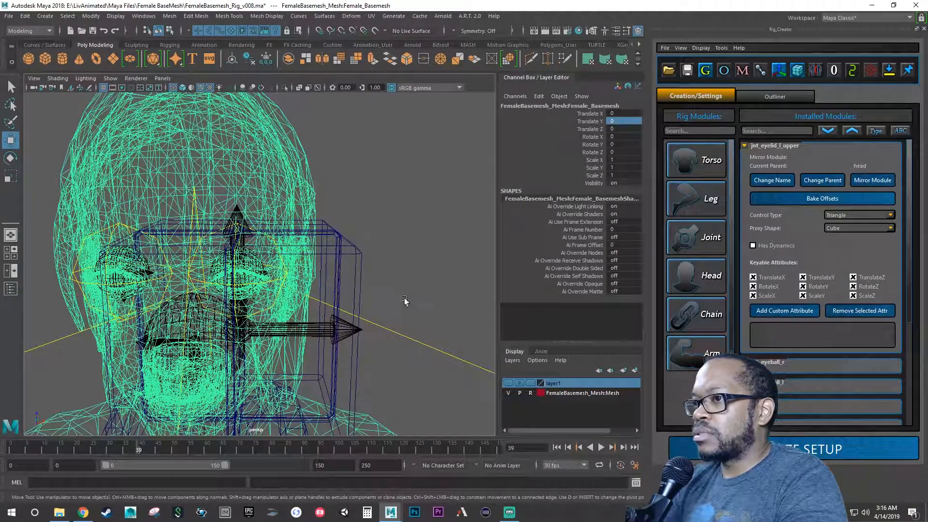
left_click(530, 393)
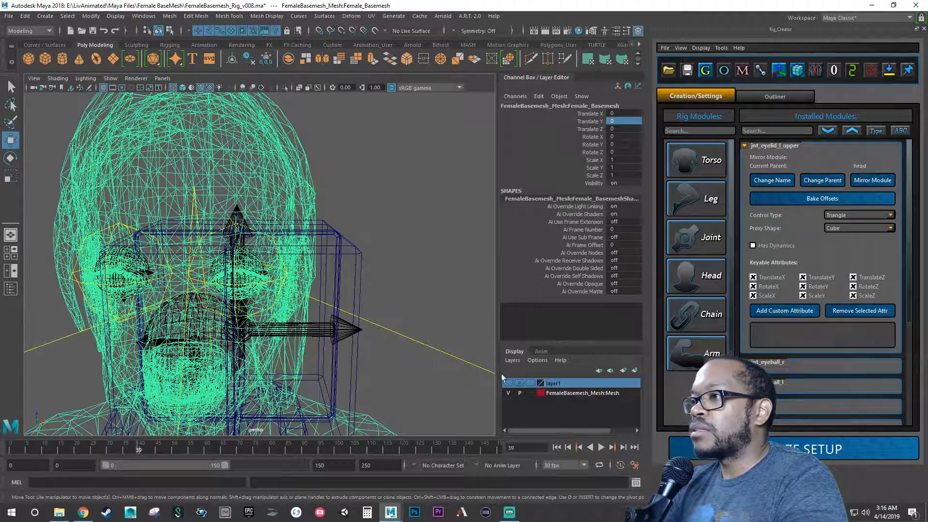
double_click(549, 393)
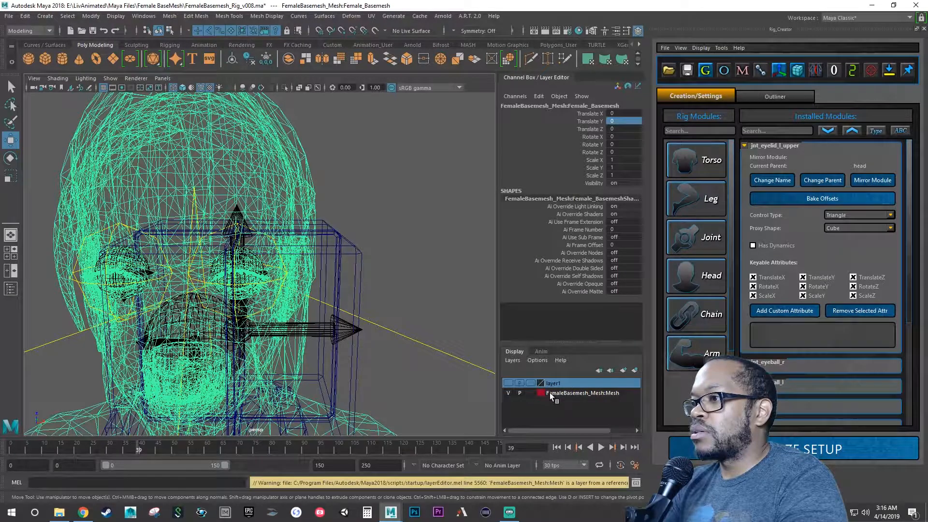